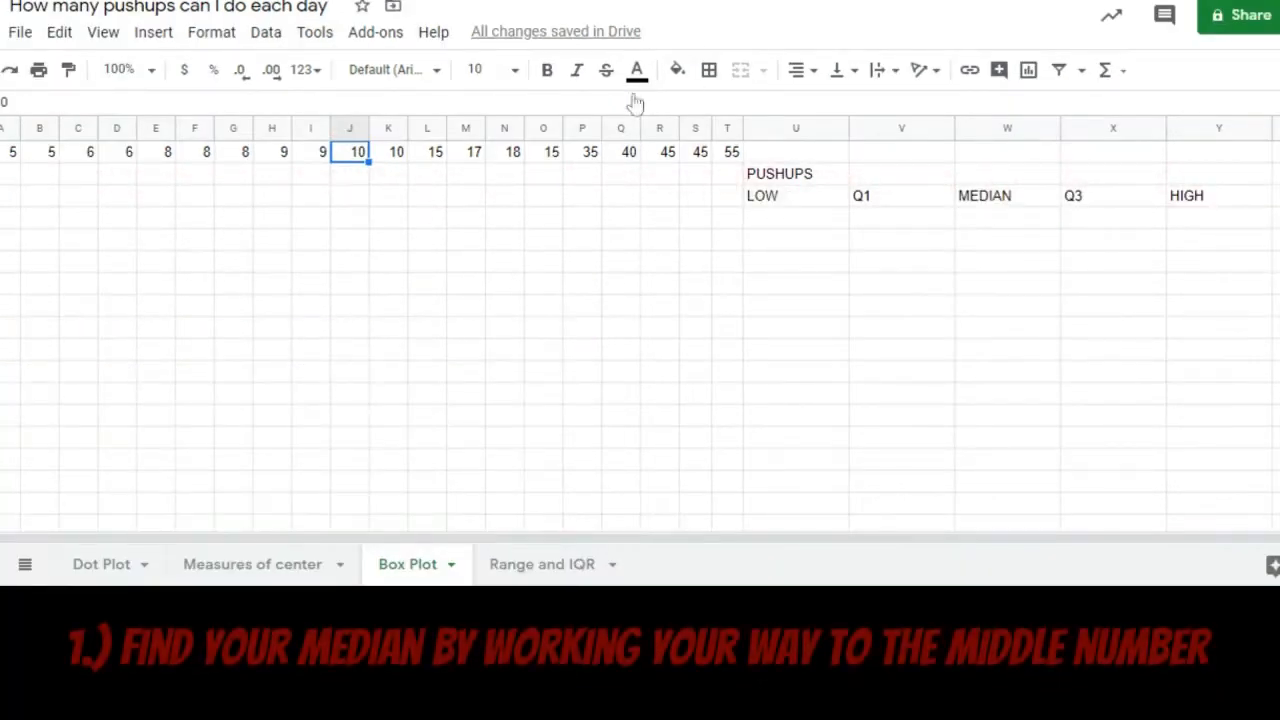
Fill the three lowest values (A1:C1) and the three highest values (R1:T1) with red.
{"action": "left_click_drag", "start_coordinate": [10, 153], "coordinate": [80, 154]}
{"action": "left_click", "coordinate": [677, 69]}
{"action": "left_click", "coordinate": [712, 167]}
{"action": "left_click_drag", "start_coordinate": [732, 152], "coordinate": [668, 152]}
{"action": "left_click", "coordinate": [677, 69]}
{"action": "left_click", "coordinate": [708, 166]}
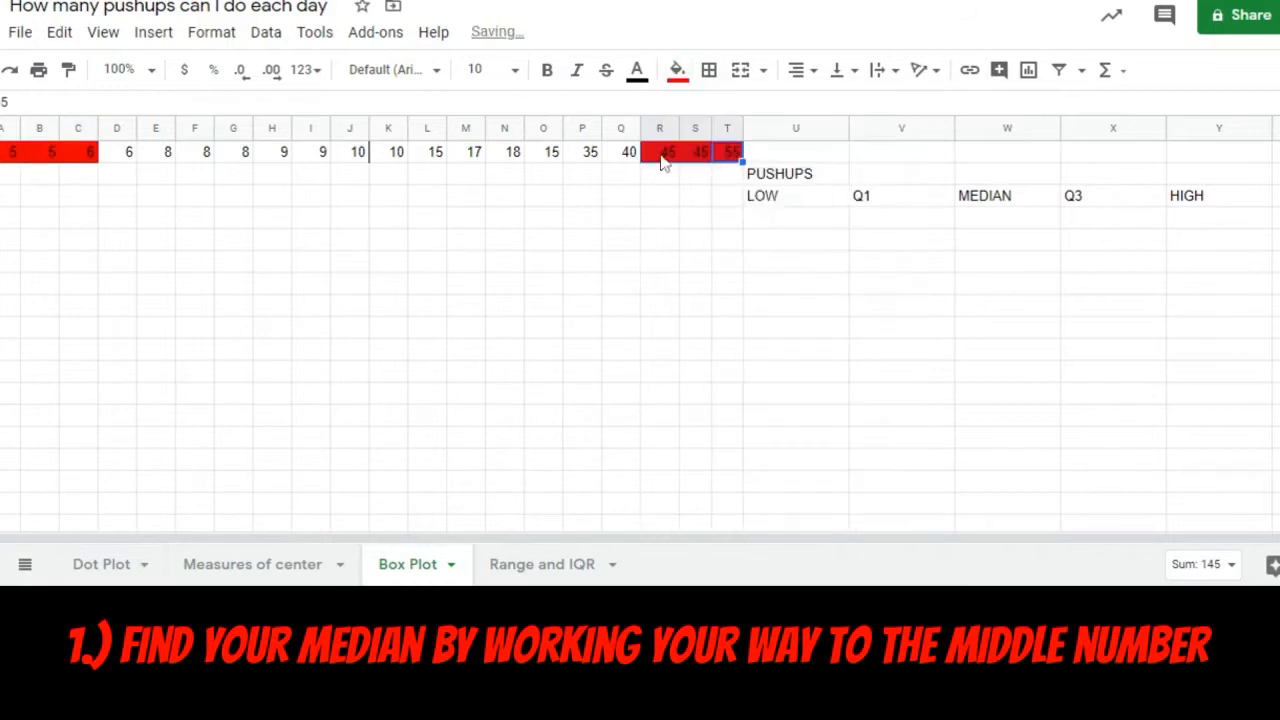
Continue working inward by filling D1:F1 and O1:Q1 with red.
{"action": "left_click_drag", "start_coordinate": [131, 152], "coordinate": [194, 167]}
{"action": "left_click", "coordinate": [677, 69]}
{"action": "left_click", "coordinate": [708, 167]}
{"action": "left_click_drag", "start_coordinate": [625, 155], "coordinate": [551, 163]}
{"action": "left_click", "coordinate": [677, 69]}
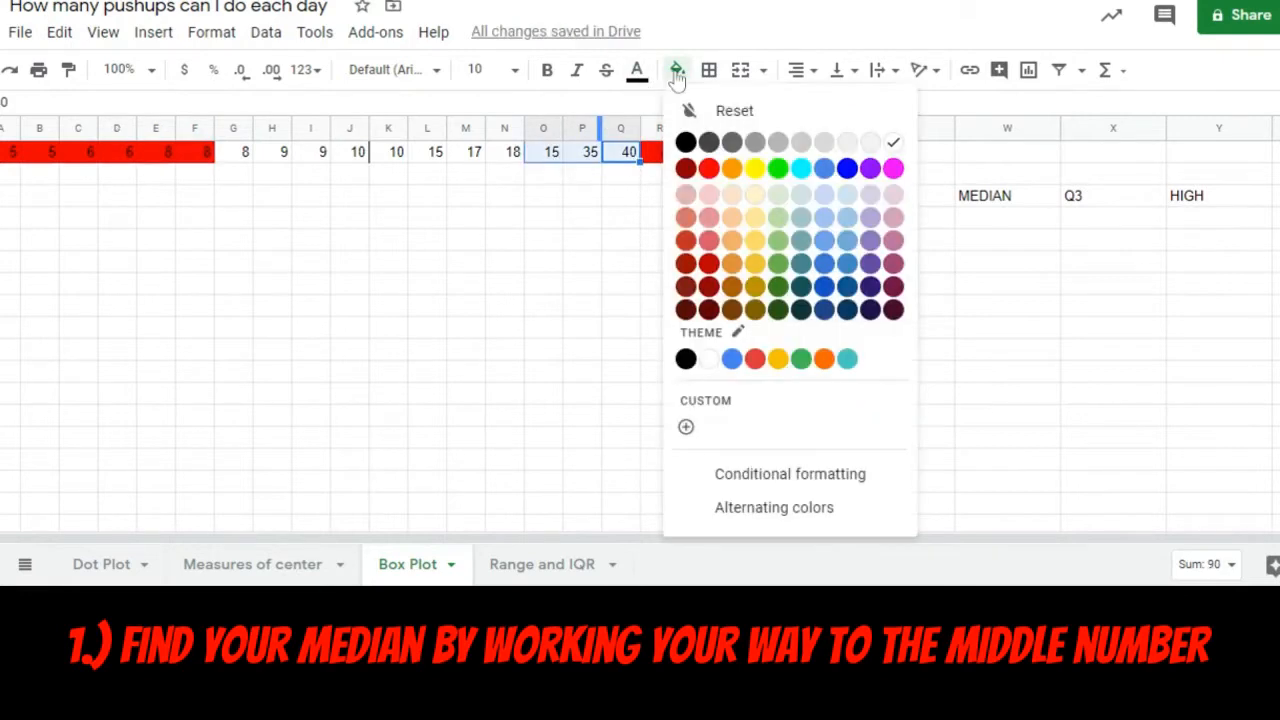
{"action": "left_click", "coordinate": [708, 167]}
Fill G1:I1 and L1:N1 with red, leaving the two middle values in J1 and K1 without the red fill.
{"action": "left_click_drag", "start_coordinate": [240, 163], "coordinate": [357, 163]}
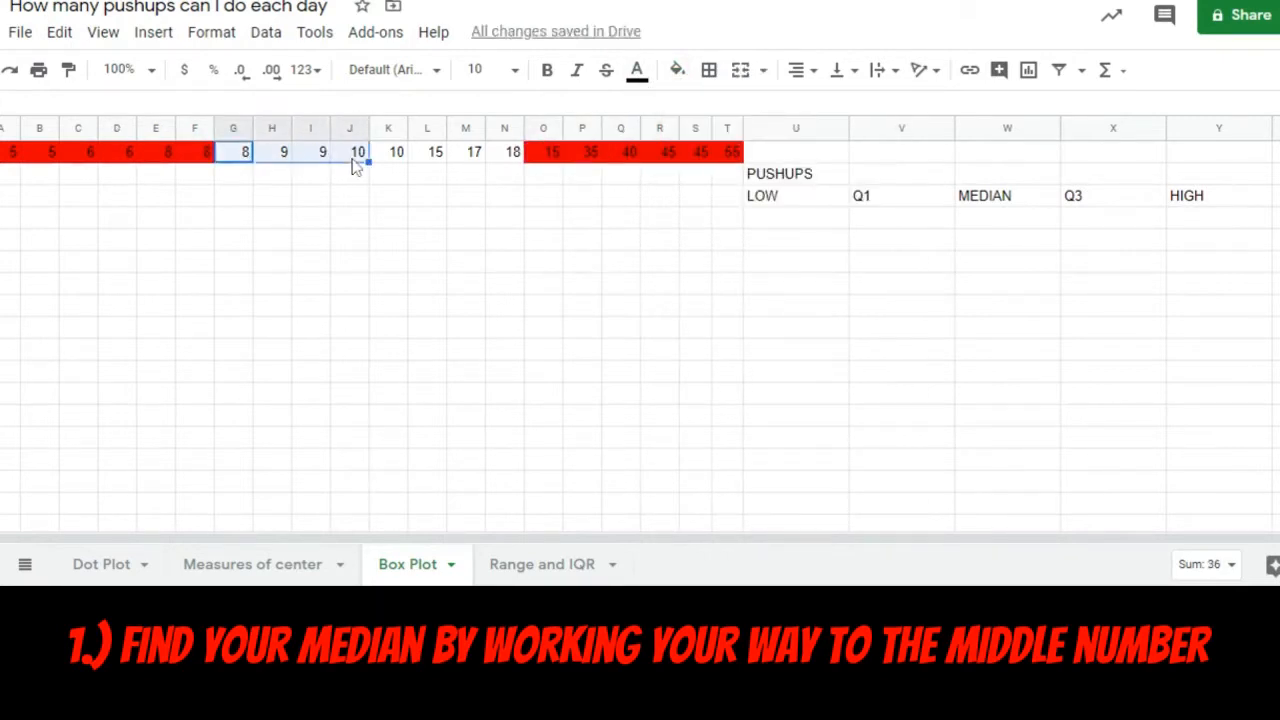
{"action": "left_click", "coordinate": [677, 69]}
{"action": "left_click", "coordinate": [708, 167]}
{"action": "left_click_drag", "start_coordinate": [512, 158], "coordinate": [423, 163]}
{"action": "left_click", "coordinate": [677, 69]}
{"action": "left_click", "coordinate": [708, 167]}
{"action": "left_click", "coordinate": [350, 151]}
{"action": "left_click", "coordinate": [677, 69]}
{"action": "left_click", "coordinate": [734, 110]}
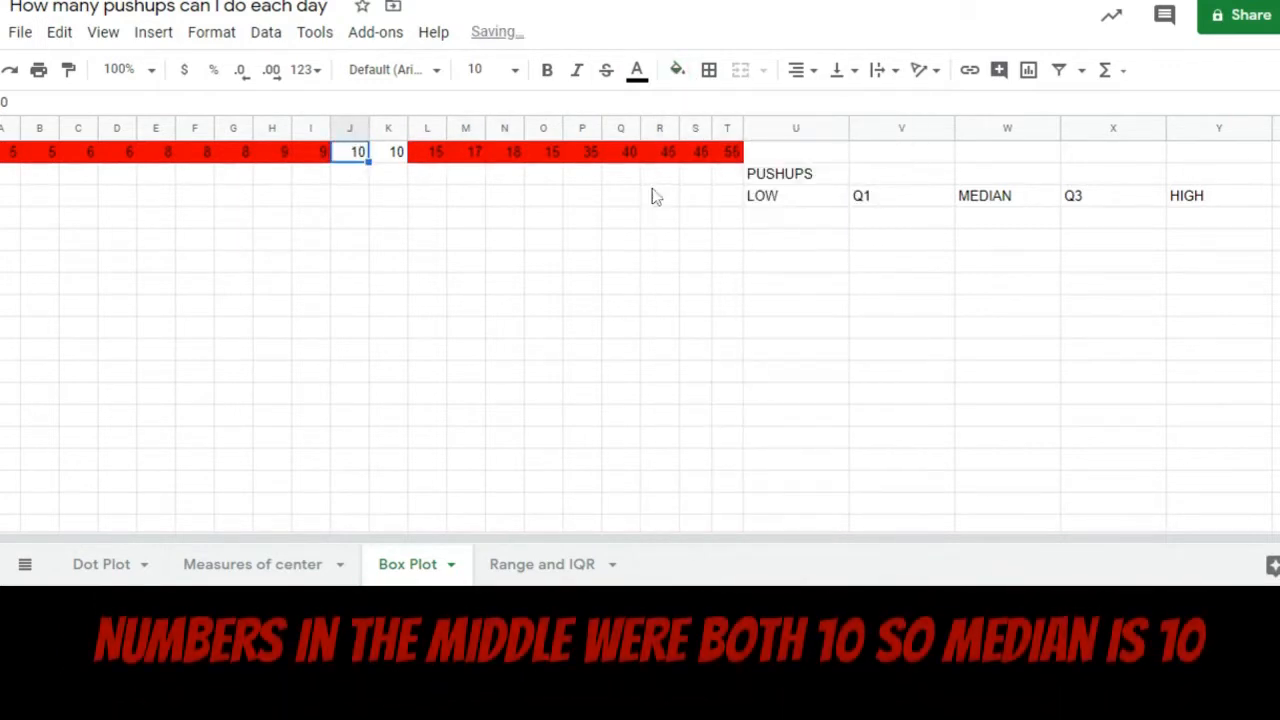
Enter 10 in the cell below the MEDIAN heading.
{"action": "left_click", "coordinate": [994, 220]}
{"action": "type", "text": "10"}
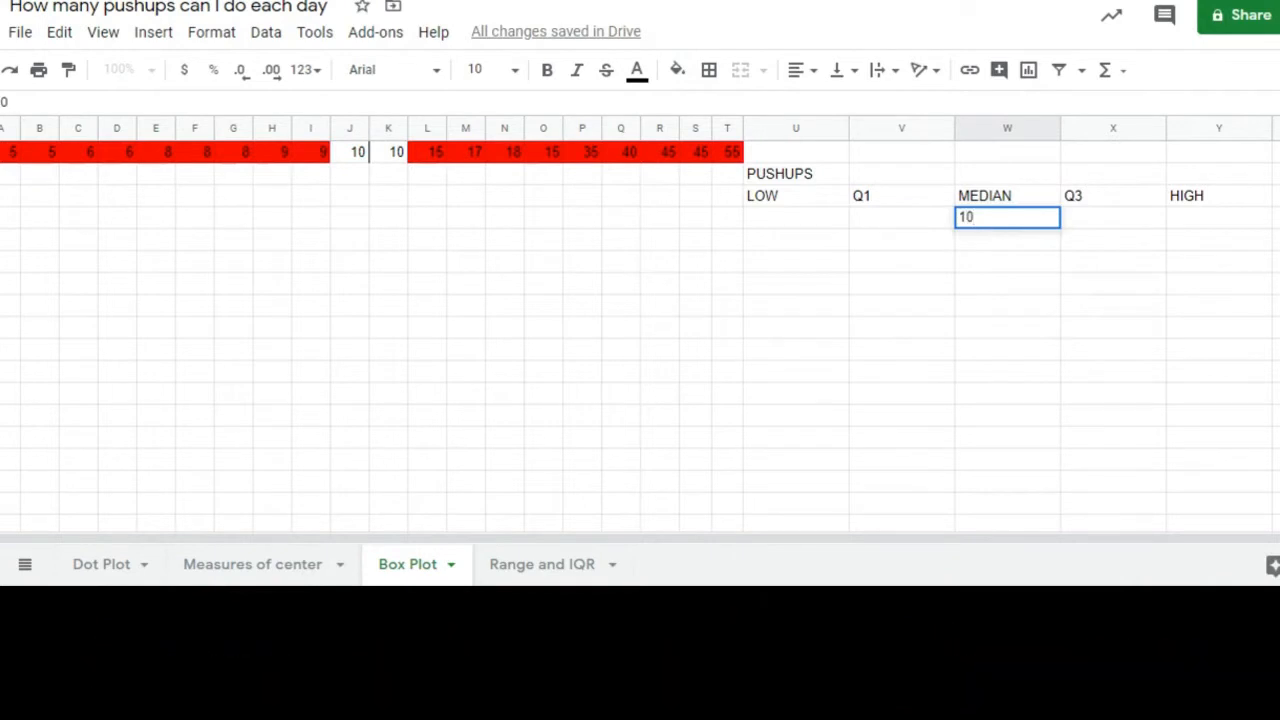
{"action": "left_click", "coordinate": [273, 153]}
Remove the red fill from the whole data row A1:T1 by setting it to white.
{"action": "left_click_drag", "start_coordinate": [9, 155], "coordinate": [730, 152]}
{"action": "left_click", "coordinate": [677, 69]}
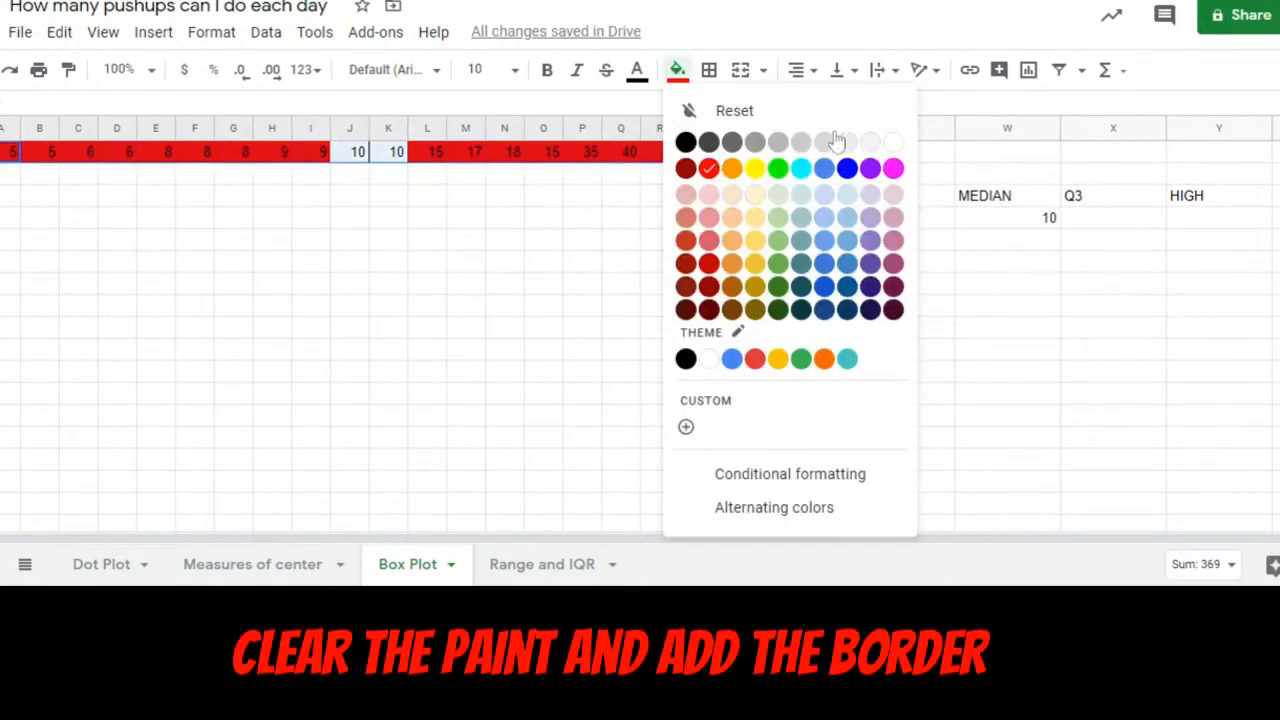
{"action": "left_click", "coordinate": [888, 138]}
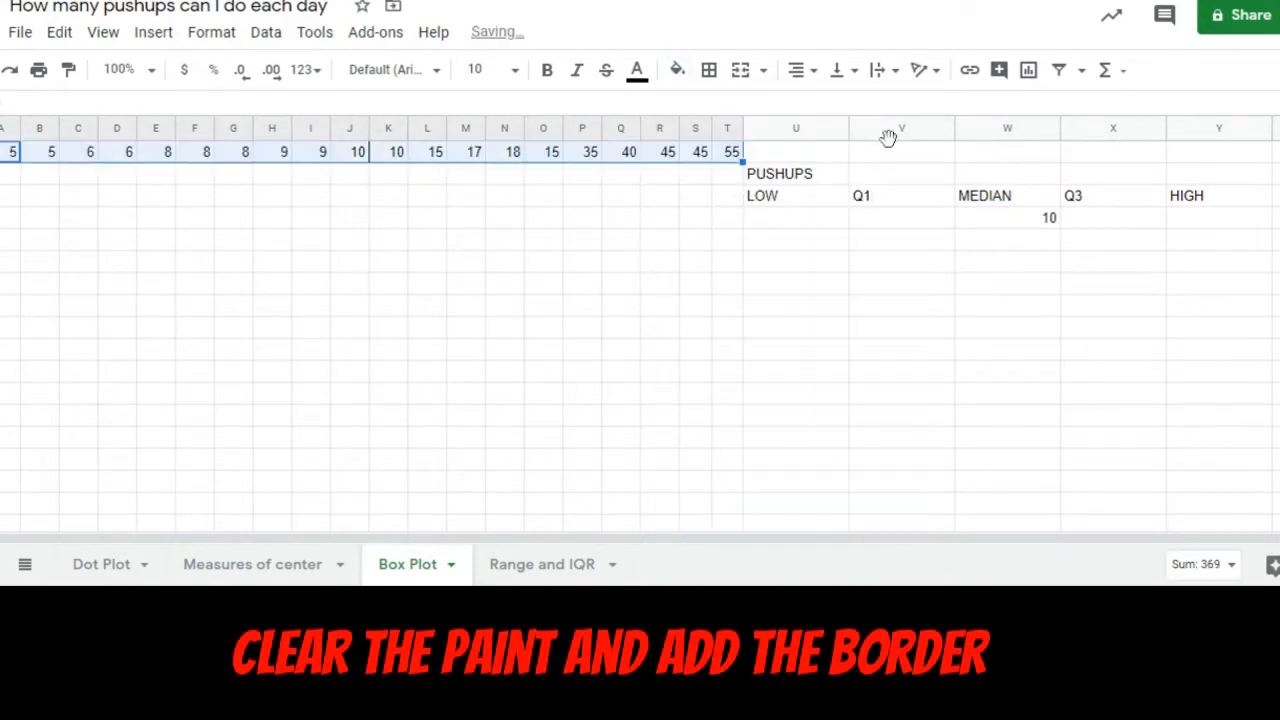
Enter the lowest value, 5, below LOW and the highest value, 55, below HIGH.
{"action": "left_click", "coordinate": [798, 202]}
{"action": "left_click", "coordinate": [10, 155]}
{"action": "left_click", "coordinate": [812, 221]}
{"action": "type", "text": "5"}
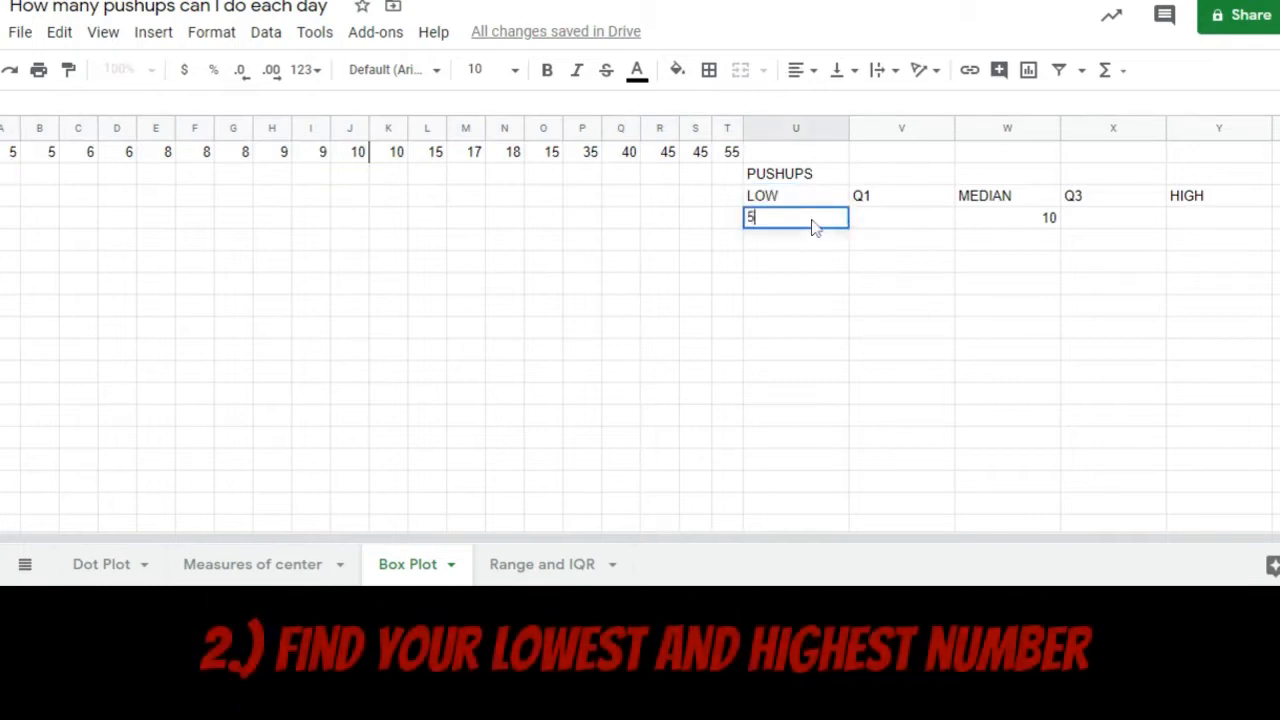
{"action": "key", "text": "Return"}
{"action": "left_click", "coordinate": [731, 152]}
{"action": "left_click", "coordinate": [733, 173]}
{"action": "left_click", "coordinate": [1216, 226]}
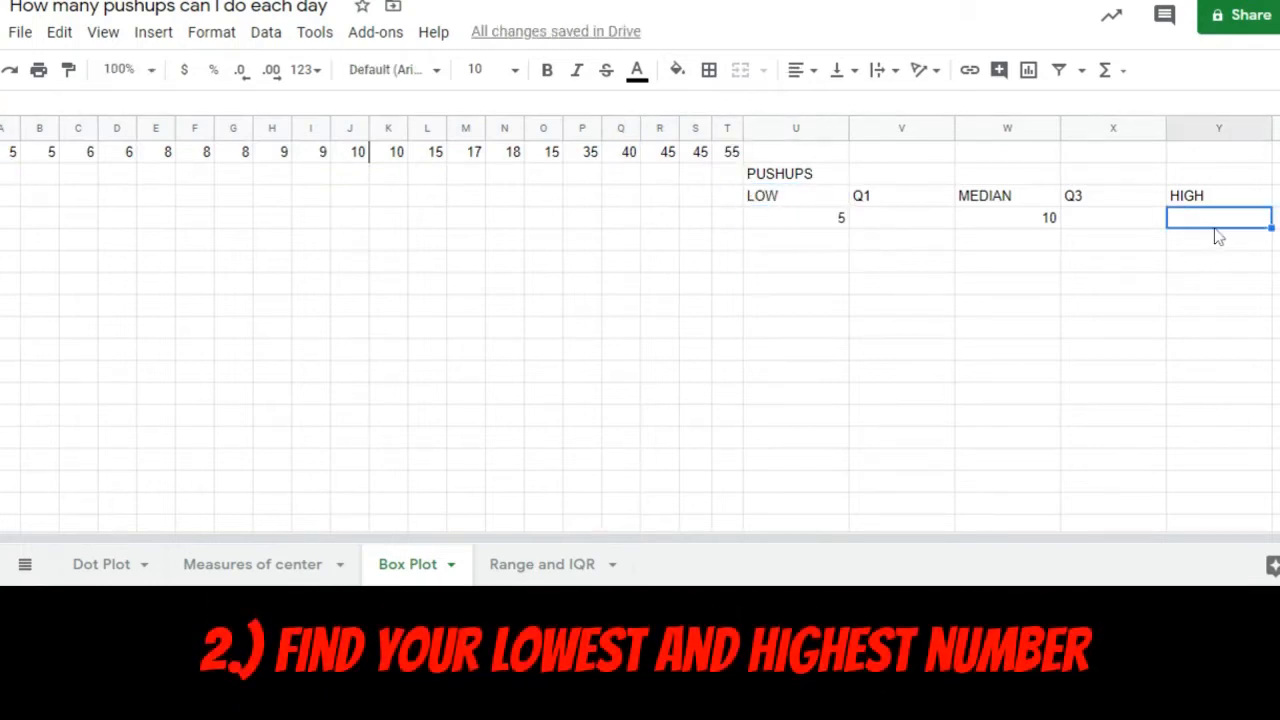
{"action": "type", "text": "55"}
Highlight the highest value in T1 and the lowest value in A1 with yellow fill.
{"action": "left_click", "coordinate": [731, 152]}
{"action": "left_click", "coordinate": [677, 69]}
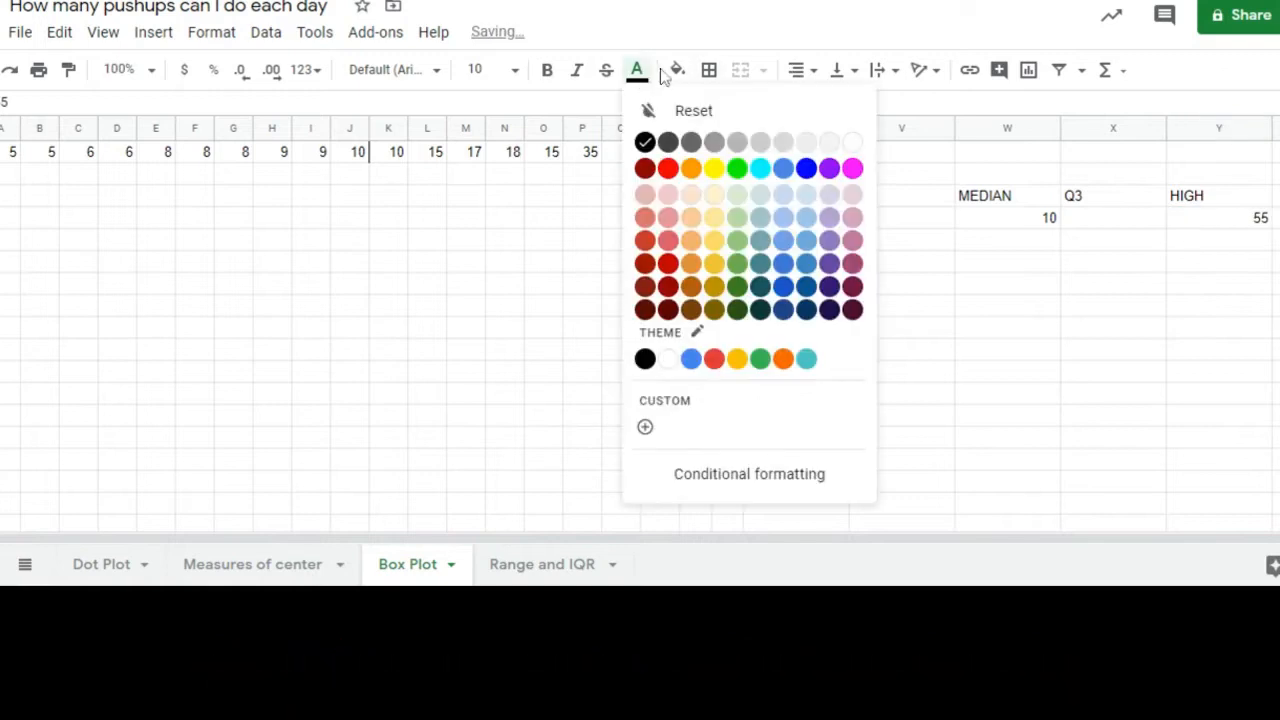
{"action": "left_click", "coordinate": [755, 168]}
{"action": "left_click_drag", "start_coordinate": [272, 151], "coordinate": [10, 151]}
{"action": "left_click", "coordinate": [677, 69]}
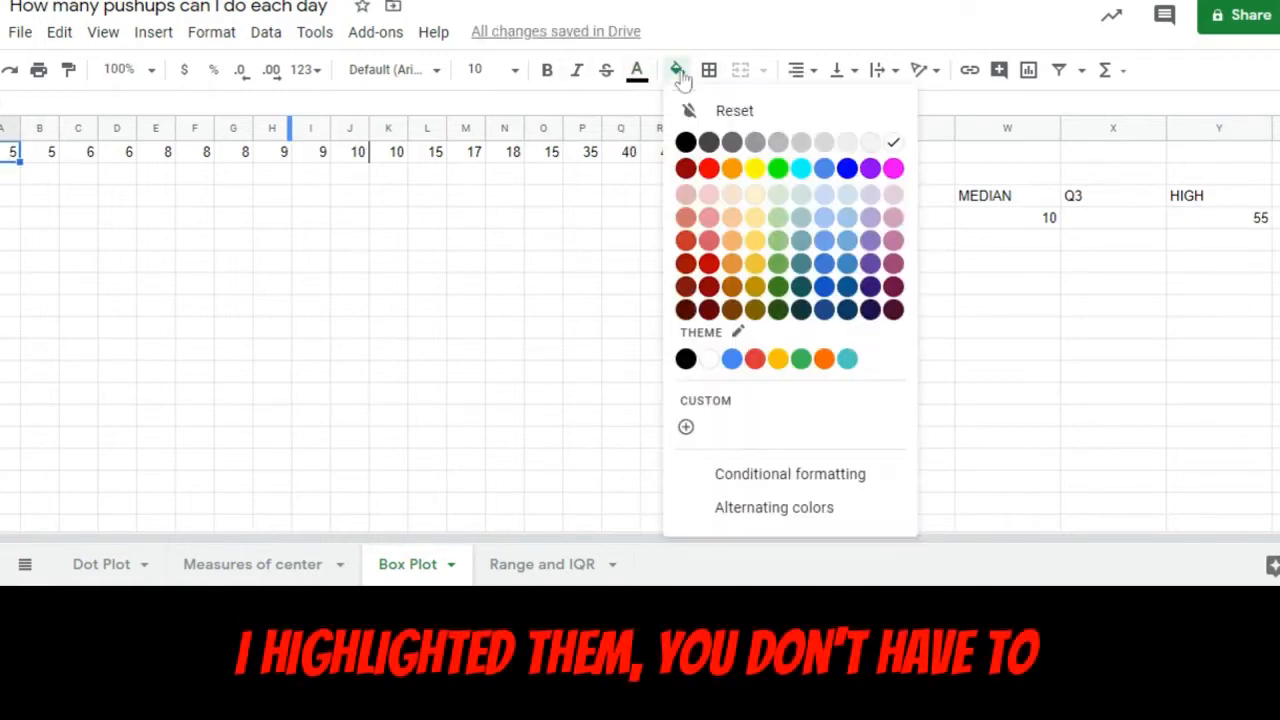
{"action": "left_click", "coordinate": [755, 170]}
Restyle the right border of J1 as a thick red line marking the median.
{"action": "left_click", "coordinate": [358, 152]}
{"action": "left_click", "coordinate": [709, 69]}
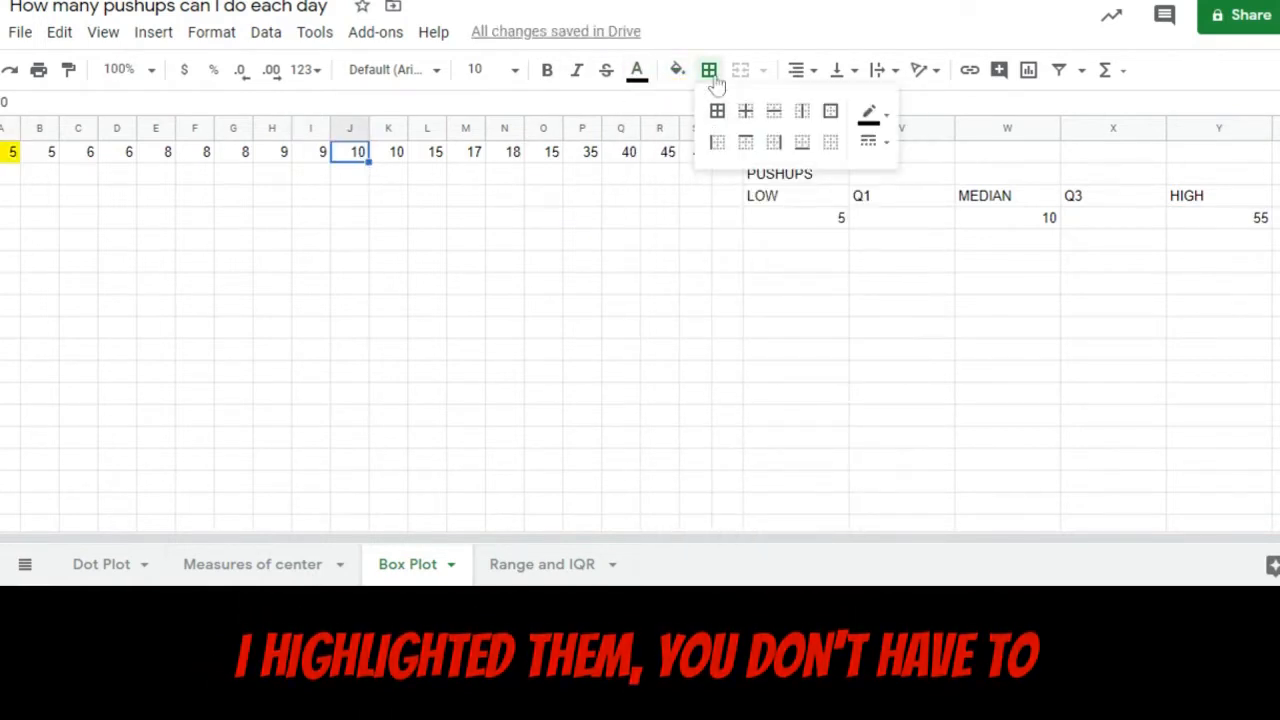
{"action": "left_click", "coordinate": [869, 113]}
{"action": "left_click", "coordinate": [900, 209]}
{"action": "left_click", "coordinate": [875, 142]}
{"action": "left_click", "coordinate": [889, 180]}
Fill J1, the last value of the lower half, with yellow.
{"action": "left_click", "coordinate": [475, 287]}
{"action": "left_click", "coordinate": [677, 69]}
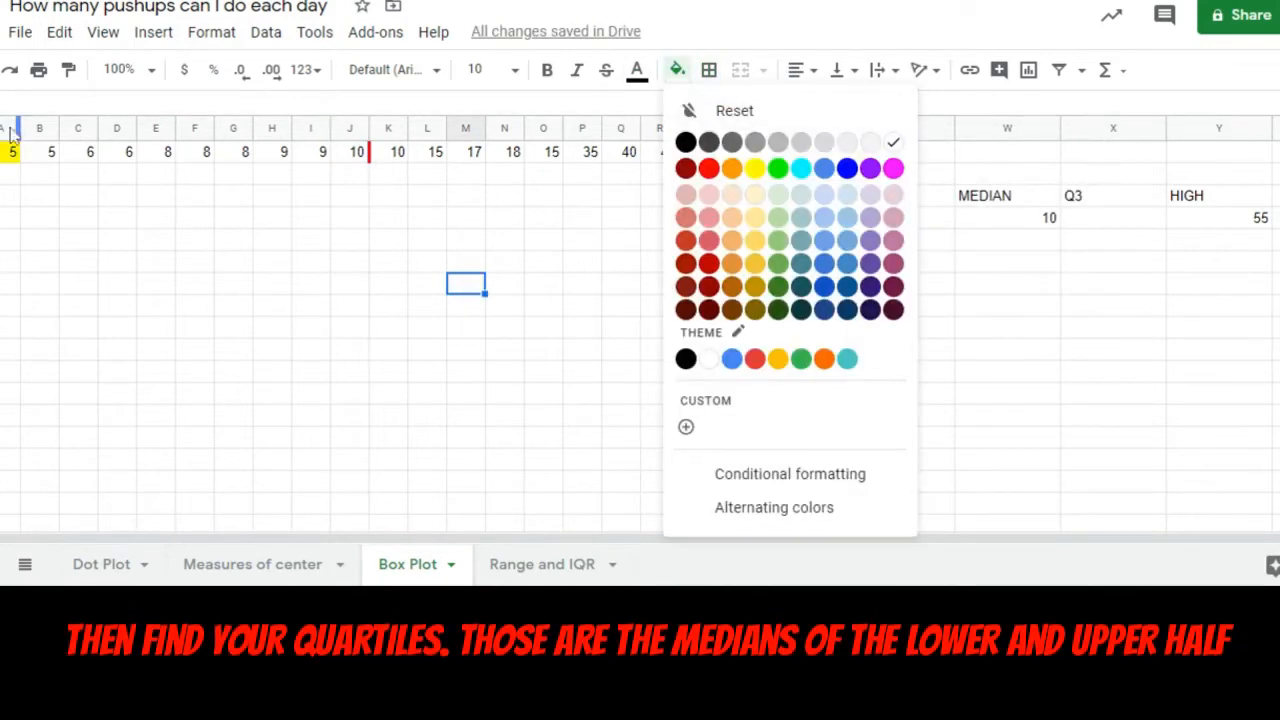
{"action": "left_click", "coordinate": [38, 165]}
{"action": "left_click", "coordinate": [357, 160]}
{"action": "left_click", "coordinate": [677, 69]}
{"action": "left_click", "coordinate": [758, 168]}
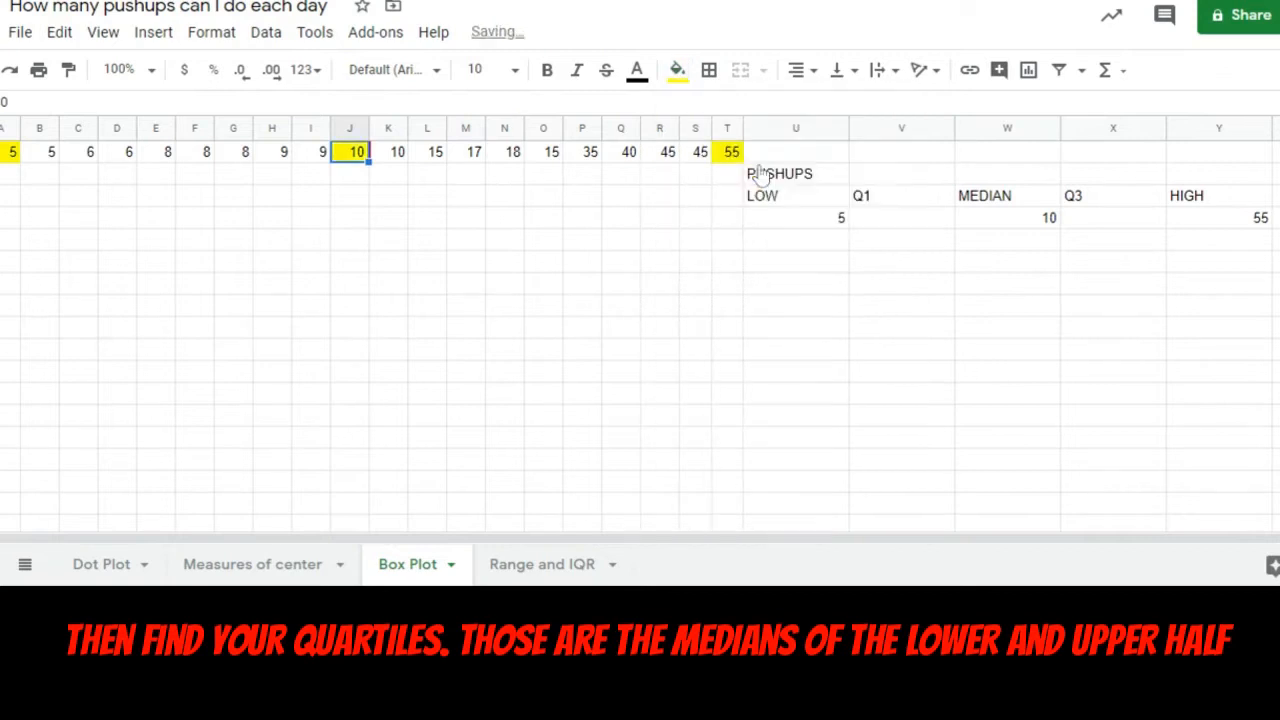
Fill B1 and I1, the next pair inward in the lower half, with yellow.
{"action": "left_click", "coordinate": [38, 163]}
{"action": "left_click", "coordinate": [677, 69]}
{"action": "left_click", "coordinate": [755, 168]}
{"action": "left_click", "coordinate": [310, 160]}
{"action": "left_click", "coordinate": [677, 69]}
{"action": "left_click", "coordinate": [755, 168]}
Fill C1 and H1 with yellow to keep narrowing the lower half toward its middle.
{"action": "left_click", "coordinate": [78, 151]}
{"action": "left_click", "coordinate": [677, 69]}
{"action": "left_click", "coordinate": [755, 168]}
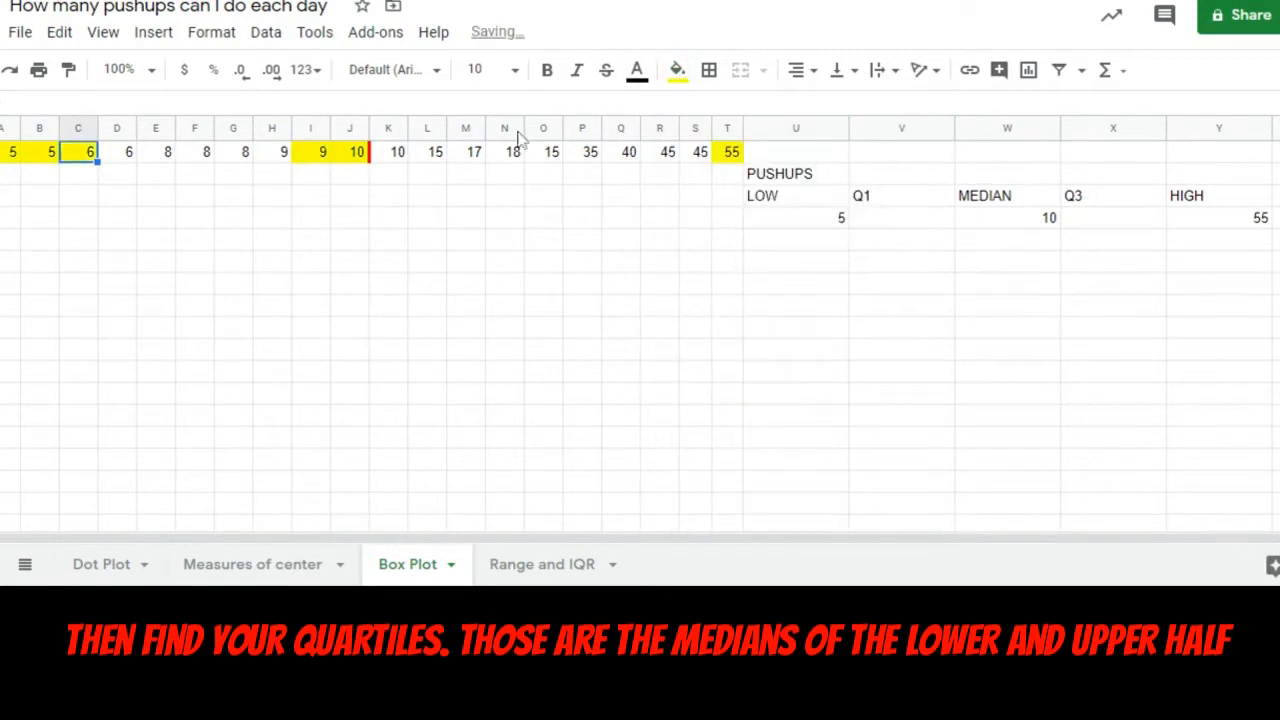
{"action": "left_click", "coordinate": [272, 151]}
{"action": "left_click", "coordinate": [677, 69]}
{"action": "left_click", "coordinate": [755, 168]}
Fill D1 and G1 with yellow so only the two middle values of the lower half stay unmarked.
{"action": "left_click", "coordinate": [117, 151]}
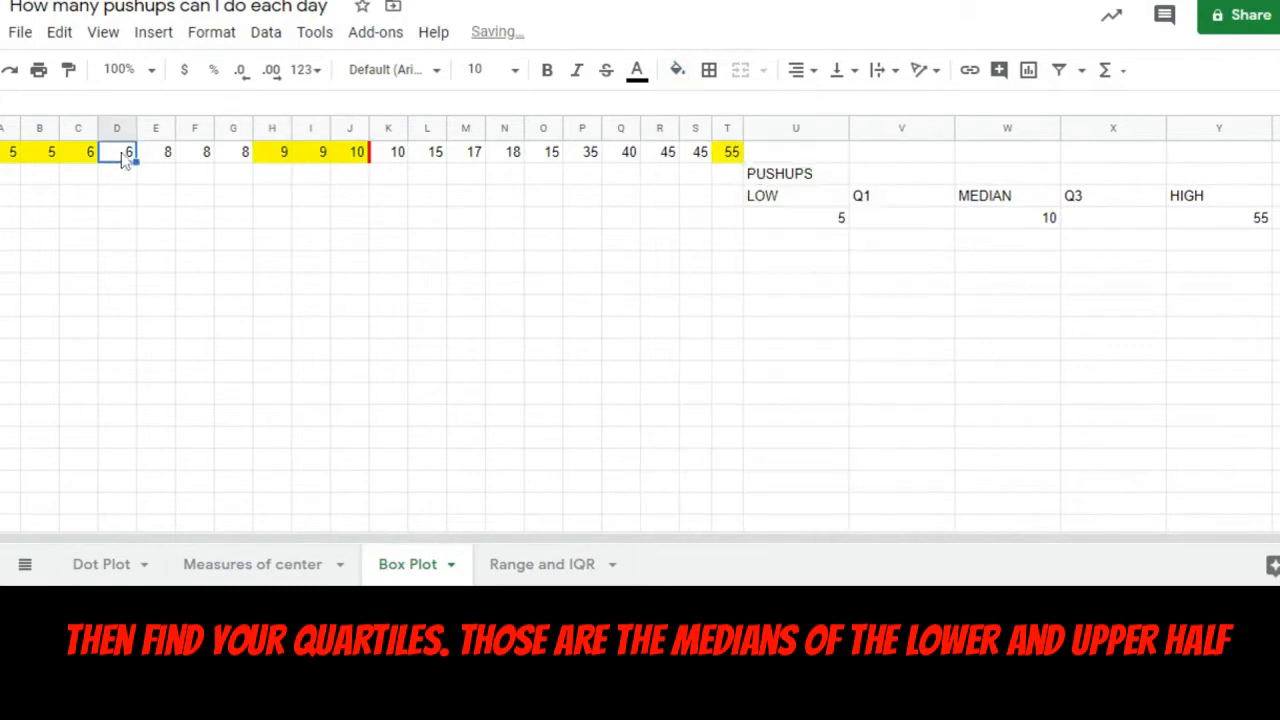
{"action": "left_click", "coordinate": [677, 69]}
{"action": "left_click", "coordinate": [755, 168]}
{"action": "left_click", "coordinate": [233, 151]}
{"action": "left_click", "coordinate": [677, 69]}
{"action": "left_click", "coordinate": [755, 168]}
Enter the lower half's median, 8, in the cell below the Q1 heading.
{"action": "left_click", "coordinate": [163, 155]}
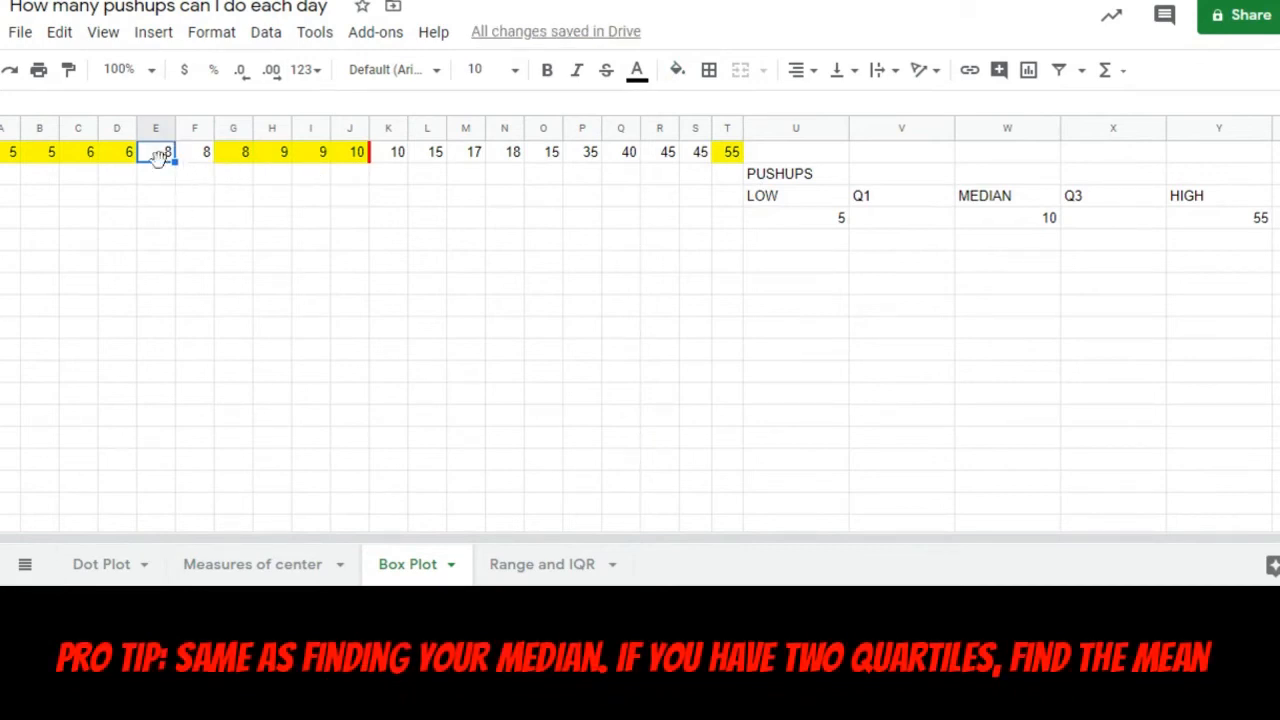
{"action": "left_click", "coordinate": [920, 218]}
{"action": "type", "text": "8"}
{"action": "key", "text": "Return"}
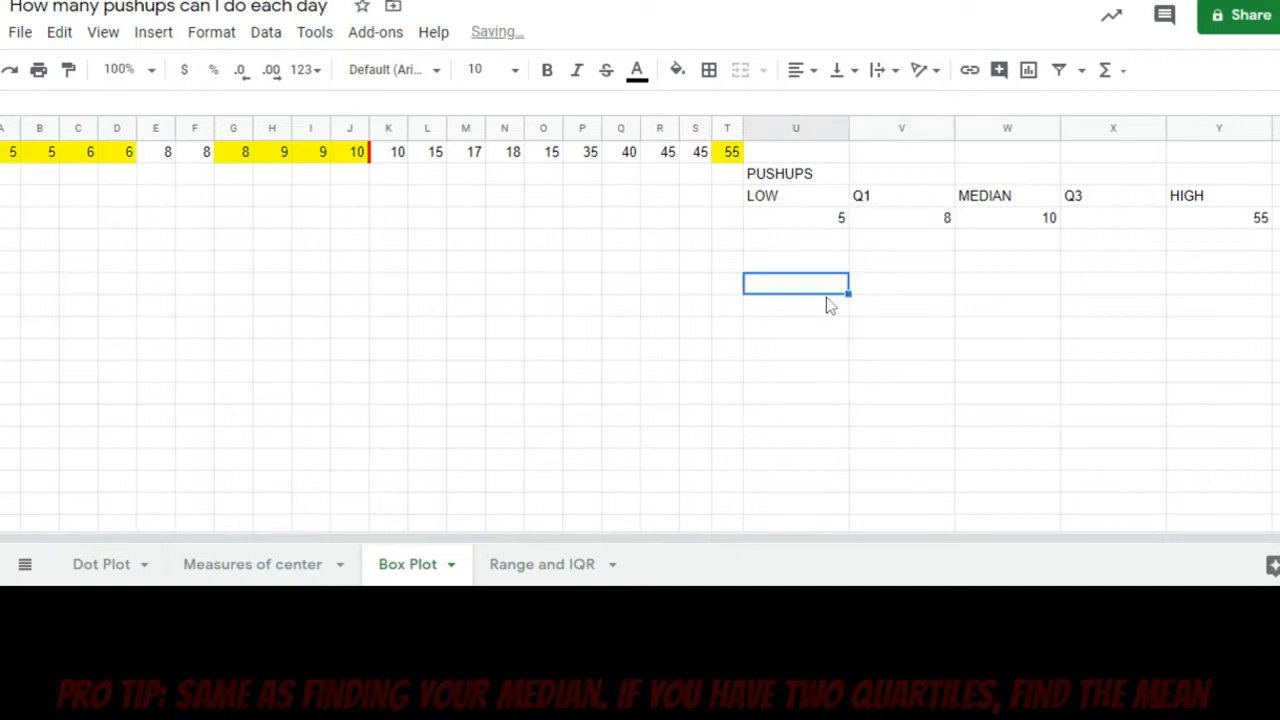
Add a red right border to E1, between the two middle 8s, to mark Q1.
{"action": "left_click", "coordinate": [170, 158]}
{"action": "left_click", "coordinate": [709, 69]}
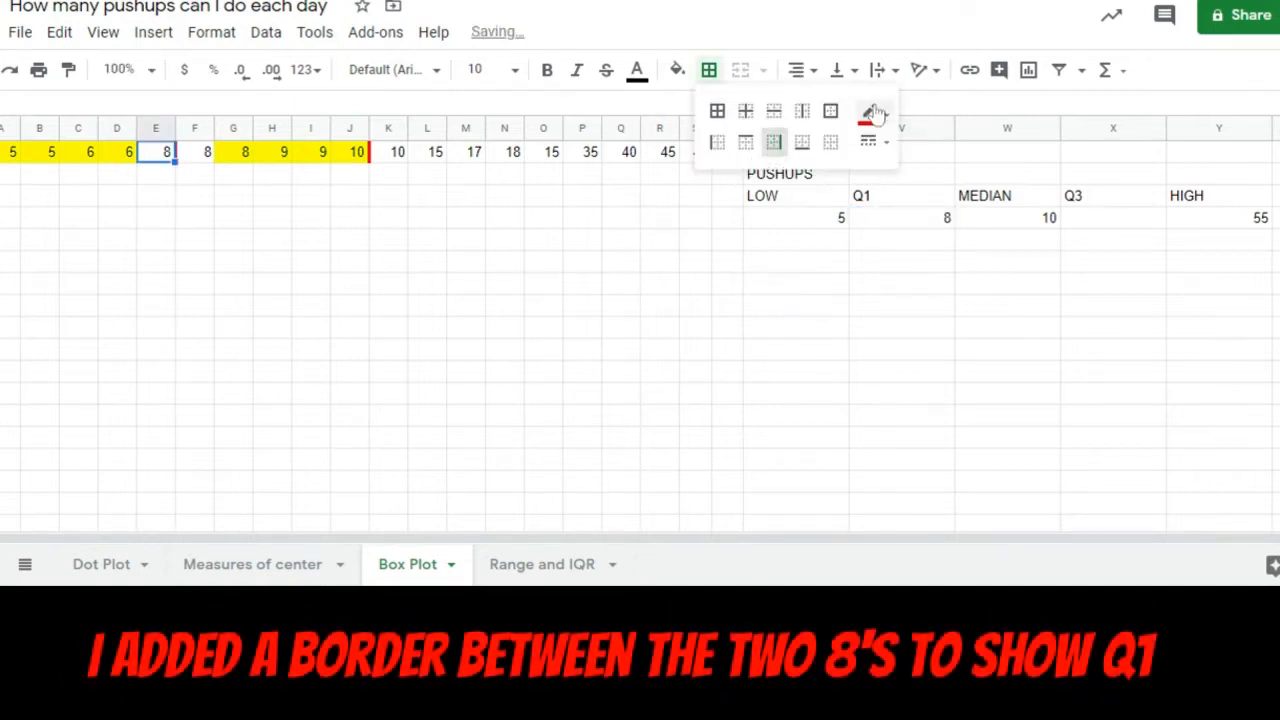
{"action": "left_click", "coordinate": [772, 141]}
{"action": "left_click", "coordinate": [427, 284]}
Remove the yellow fill from B1:J1 by setting it to white.
{"action": "left_click_drag", "start_coordinate": [35, 152], "coordinate": [357, 155]}
{"action": "left_click", "coordinate": [677, 69]}
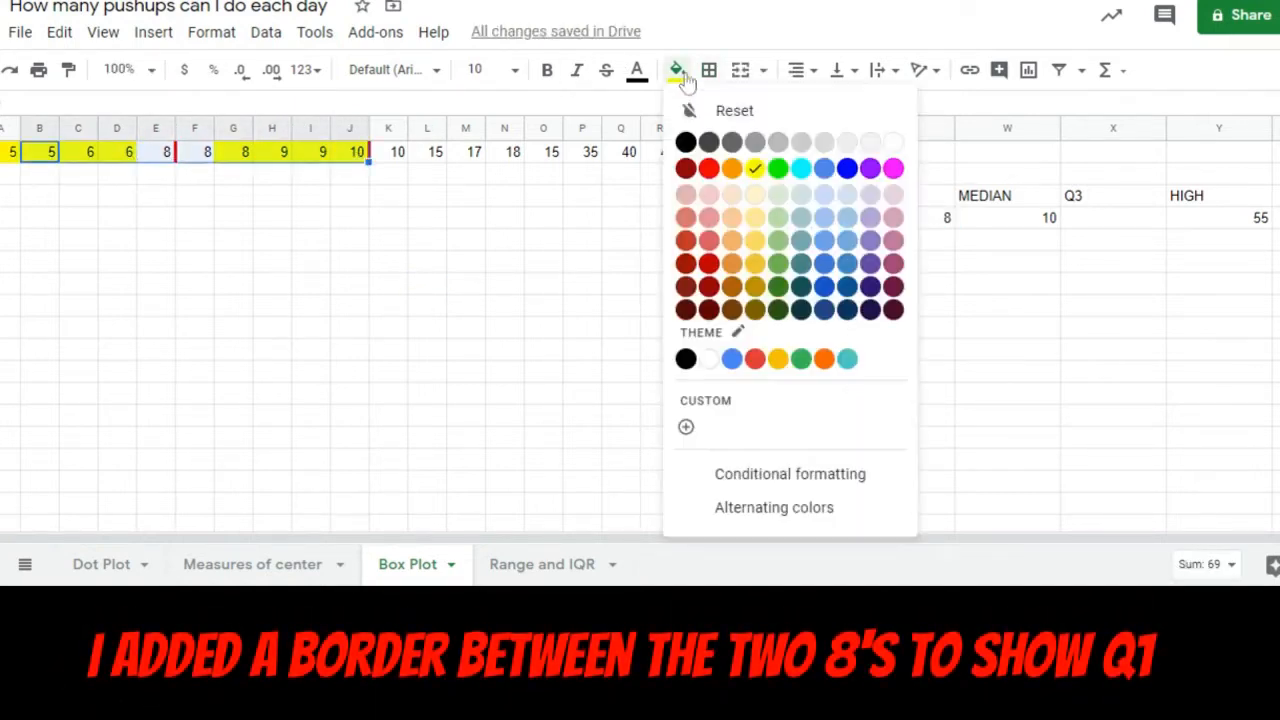
{"action": "left_click", "coordinate": [895, 143]}
{"action": "left_click", "coordinate": [548, 220]}
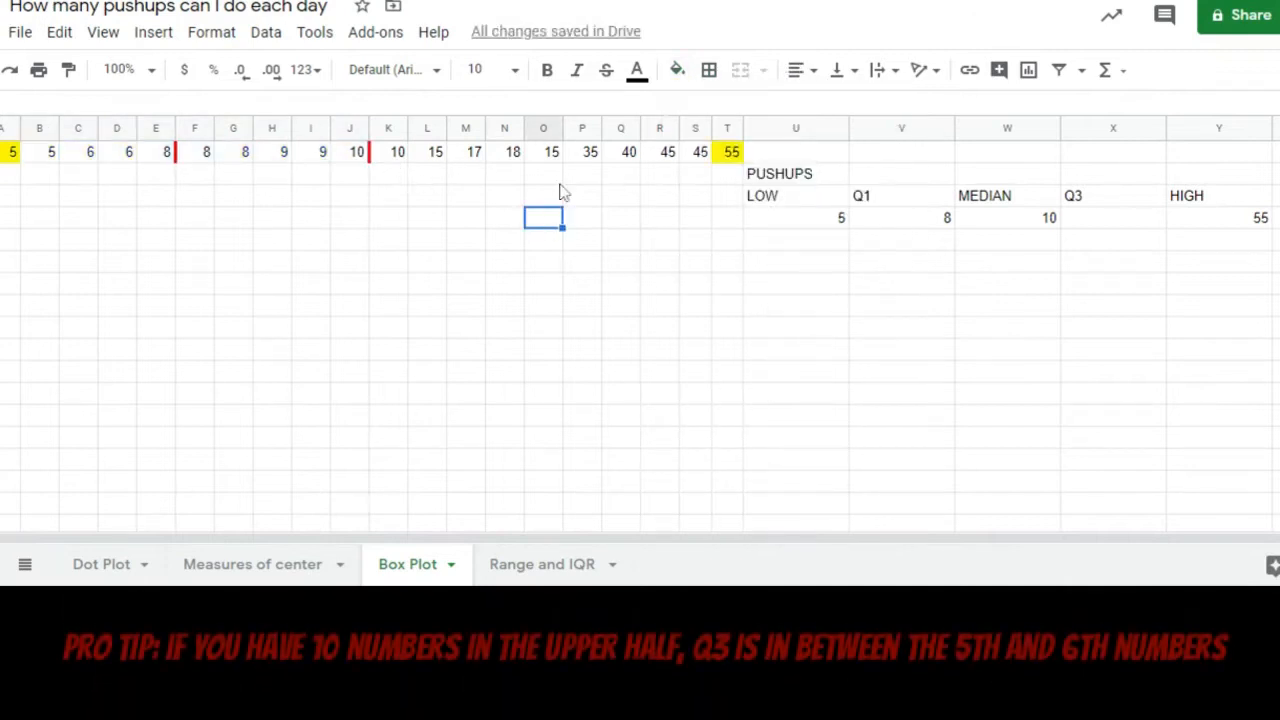
Count through the upper half K1:T1 and mark Q3 with a red right border on O1, between 15 and 35.
{"action": "left_click", "coordinate": [731, 155]}
{"action": "left_click", "coordinate": [657, 157]}
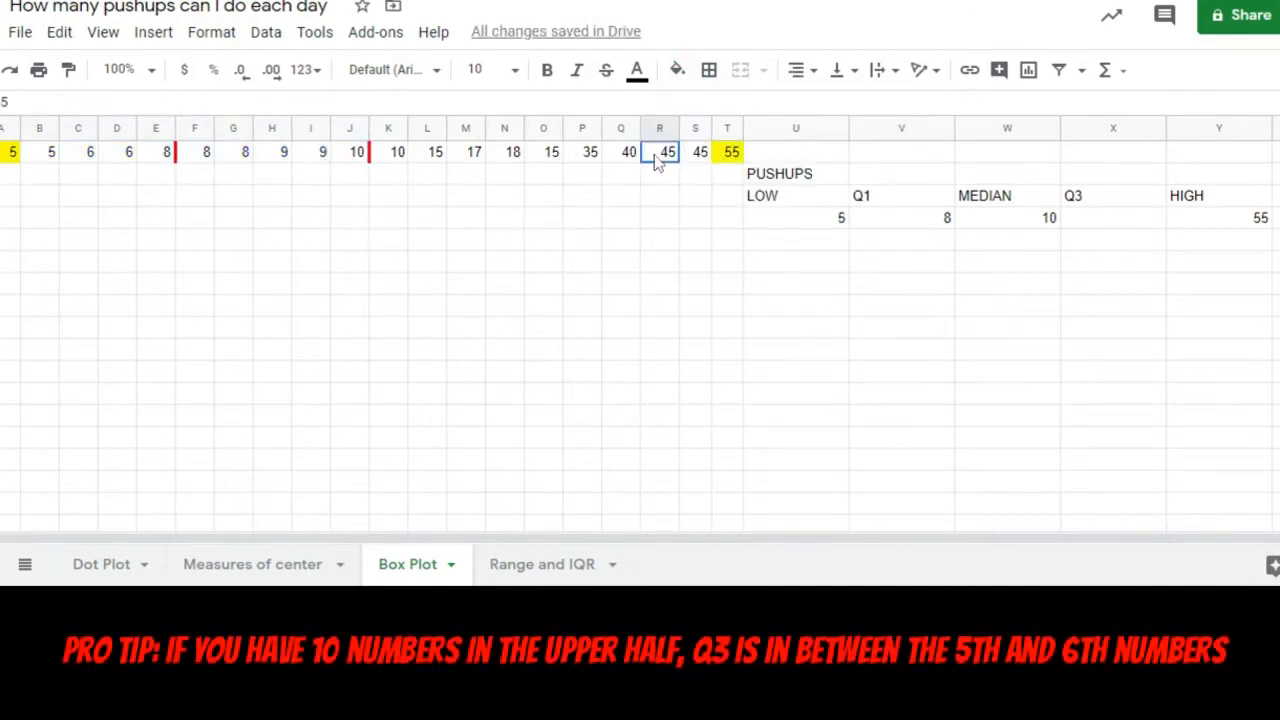
{"action": "left_click", "coordinate": [585, 160]}
{"action": "left_click", "coordinate": [400, 165]}
{"action": "left_click", "coordinate": [432, 162]}
{"action": "left_click", "coordinate": [470, 162]}
{"action": "left_click", "coordinate": [512, 162]}
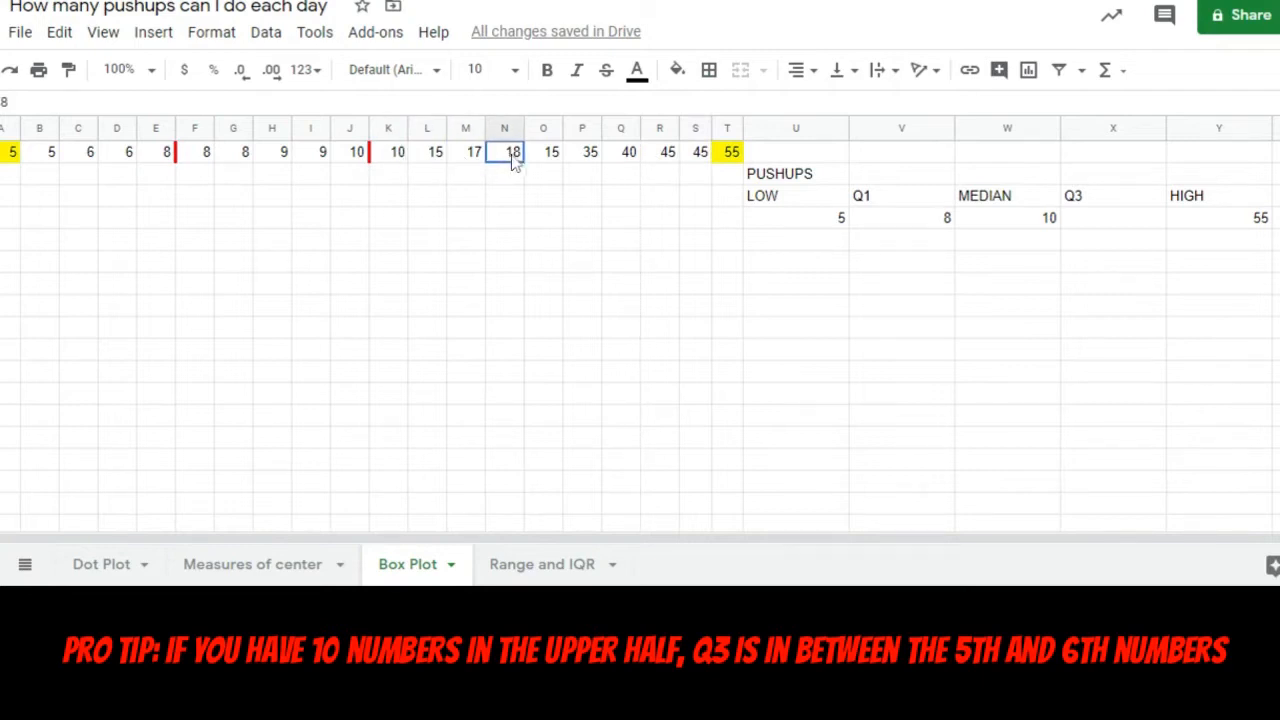
{"action": "left_click", "coordinate": [550, 160]}
{"action": "left_click", "coordinate": [709, 70]}
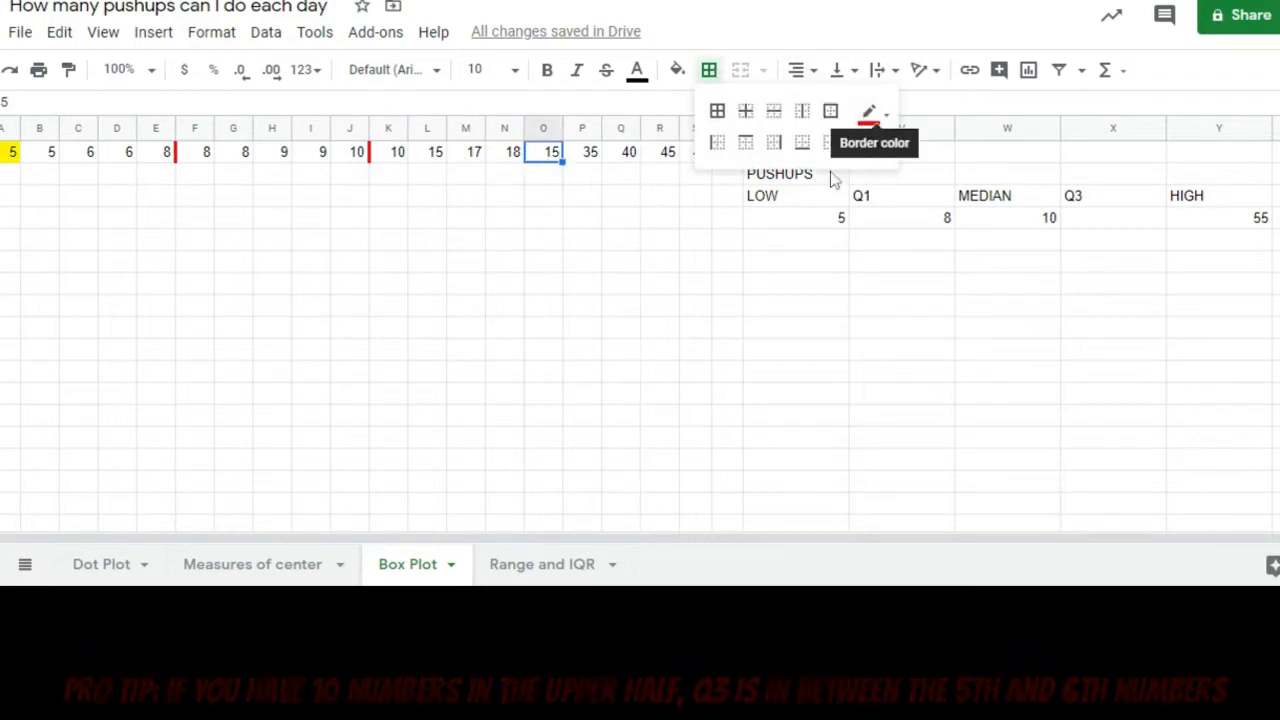
{"action": "left_click", "coordinate": [773, 142]}
{"action": "left_click", "coordinate": [868, 143]}
{"action": "left_click", "coordinate": [510, 222]}
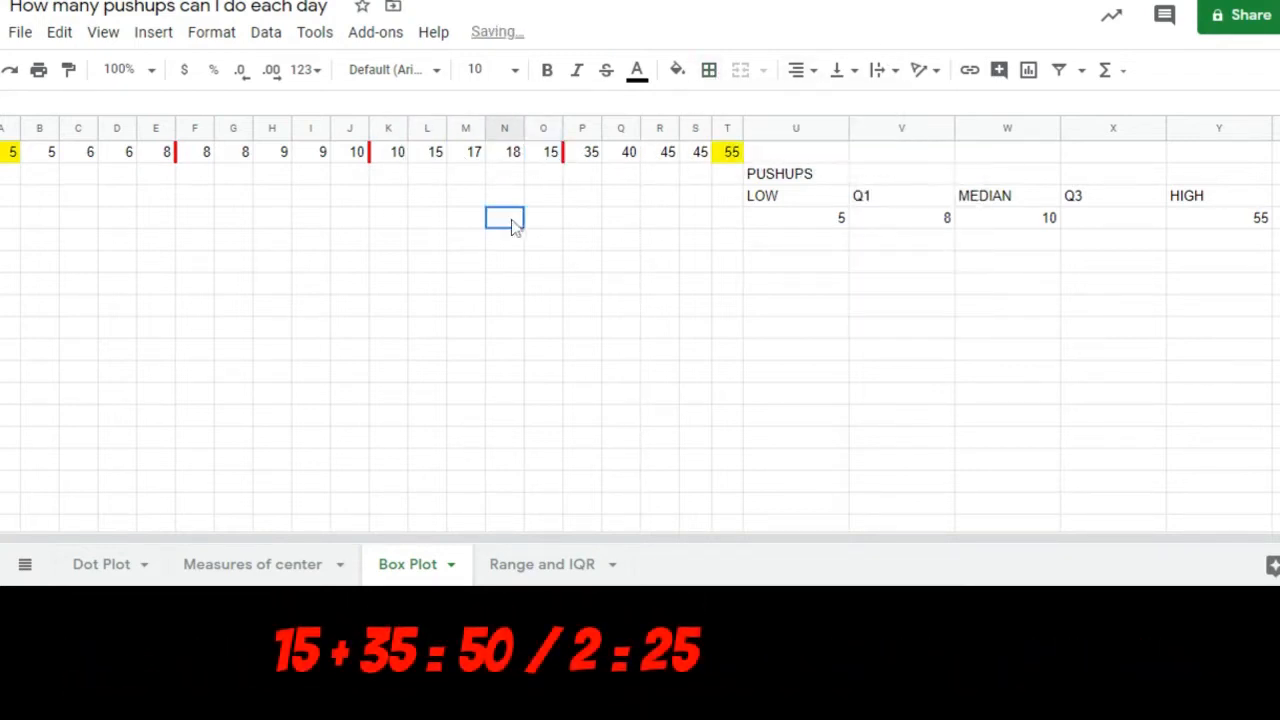
Enter 25, the mean of 15 and 35, in the cell below the Q3 heading.
{"action": "left_click", "coordinate": [1104, 222]}
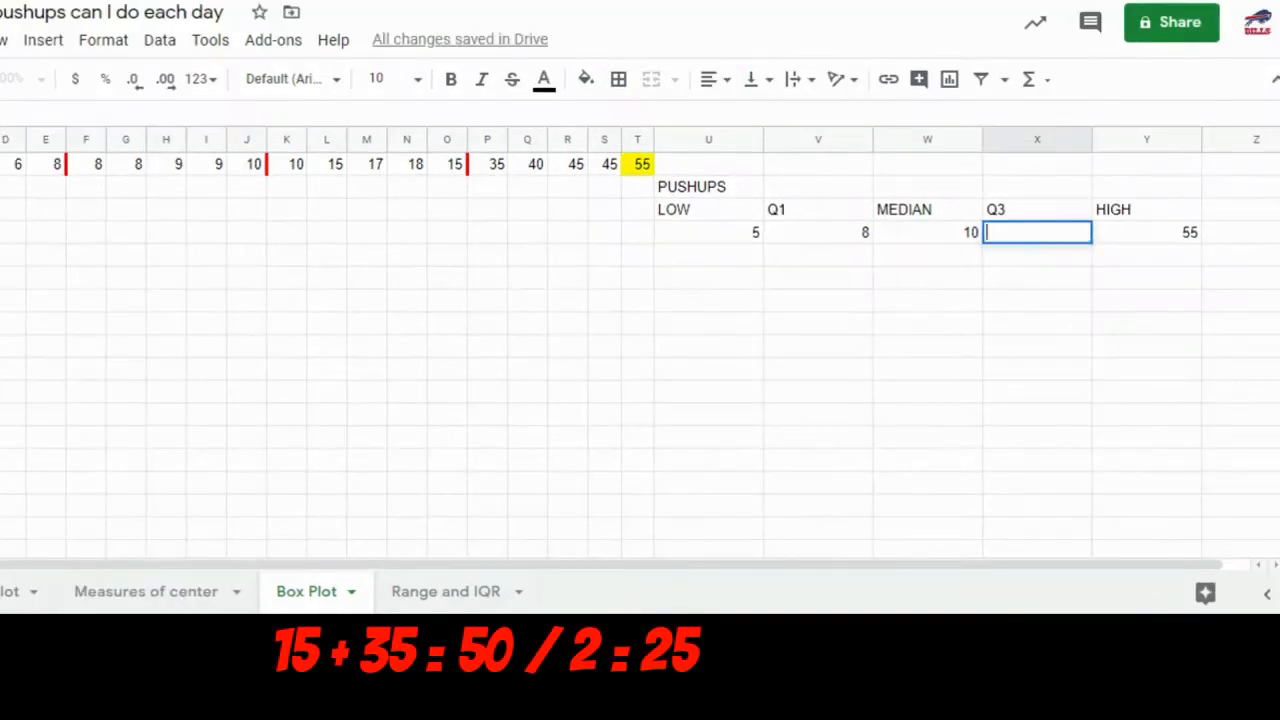
{"action": "type", "text": "25"}
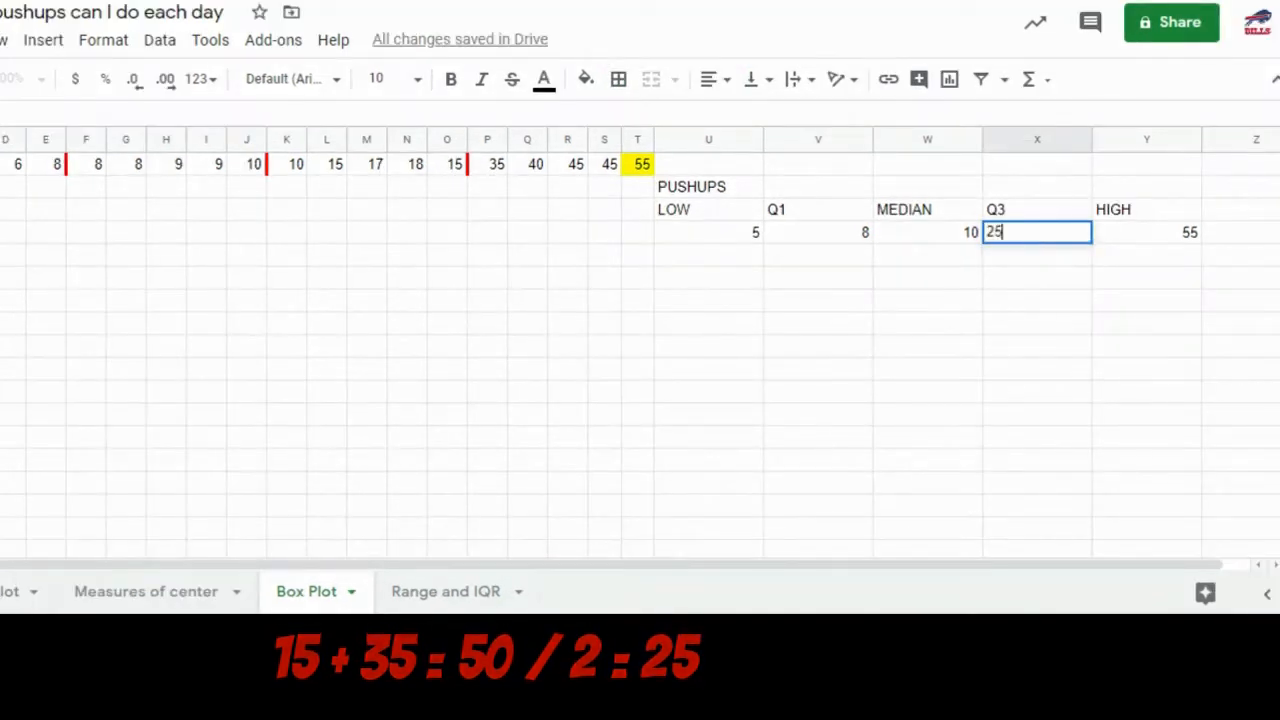
{"action": "key", "text": "Return"}
{"action": "left_click", "coordinate": [1014, 331]}
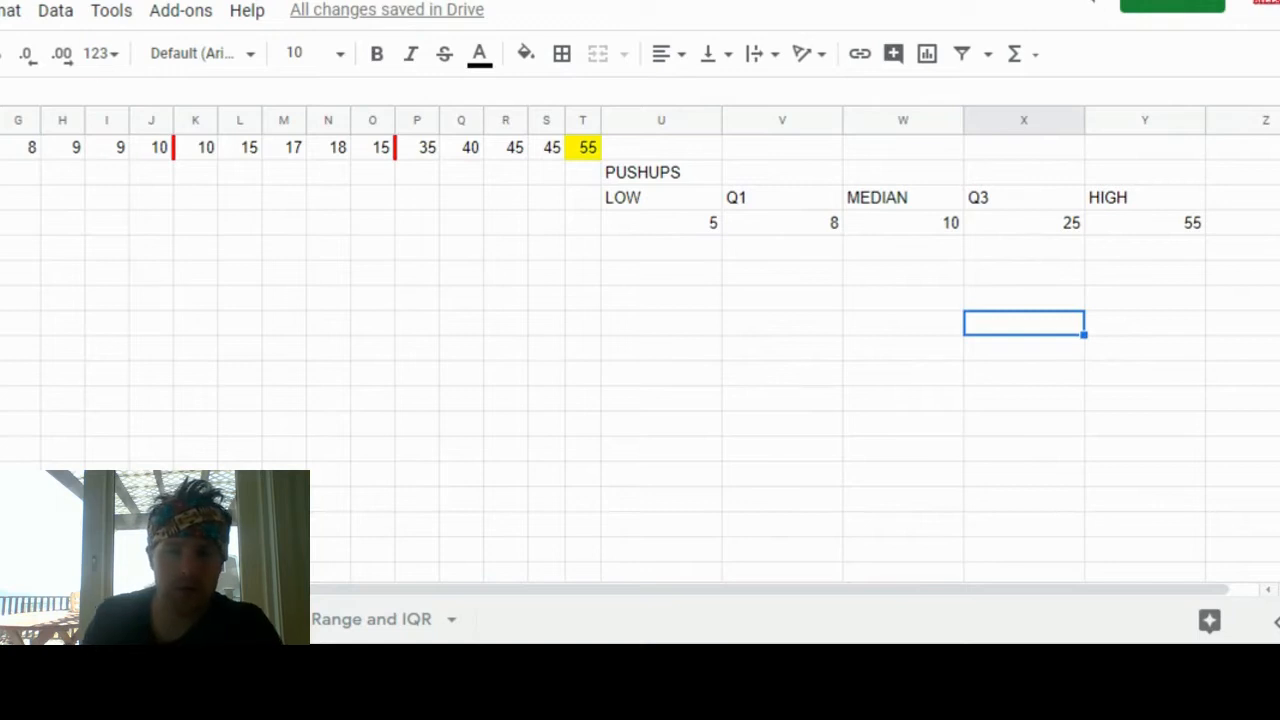
Insert a chart on the Box Plot sheet and change its type to Candlestick chart.
{"action": "left_click", "coordinate": [0, 11]}
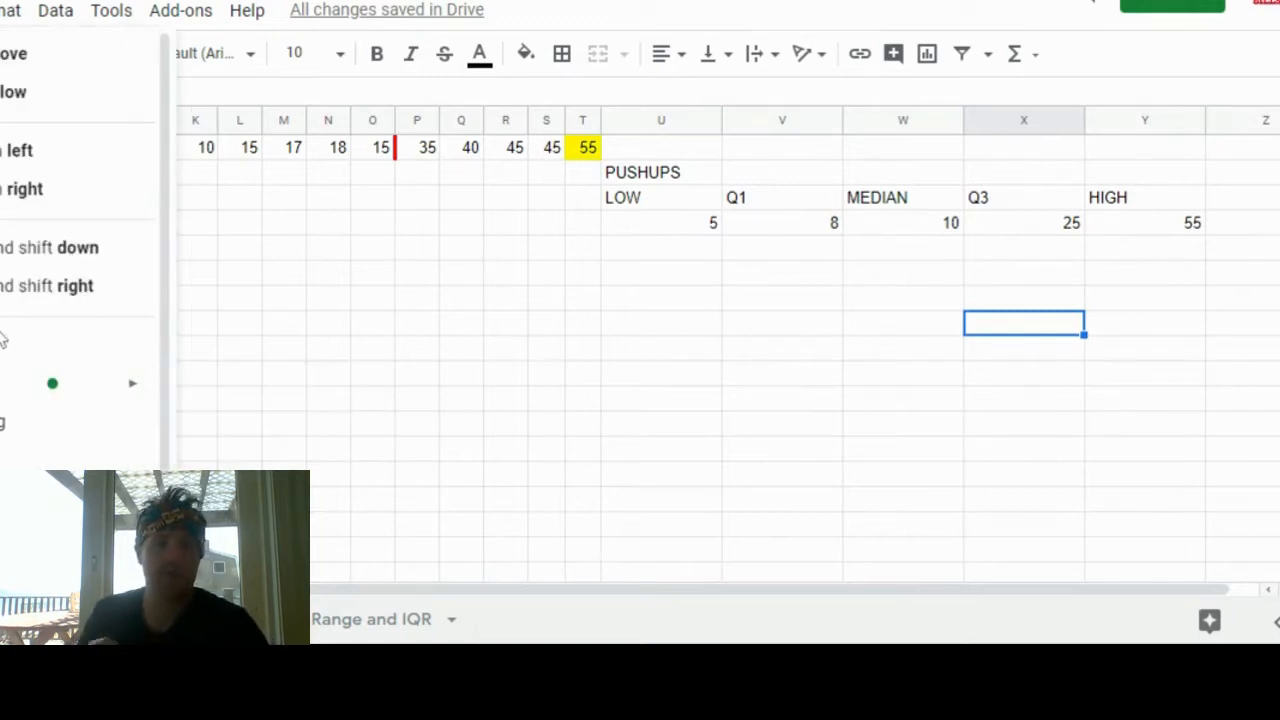
{"action": "left_click", "coordinate": [4, 350]}
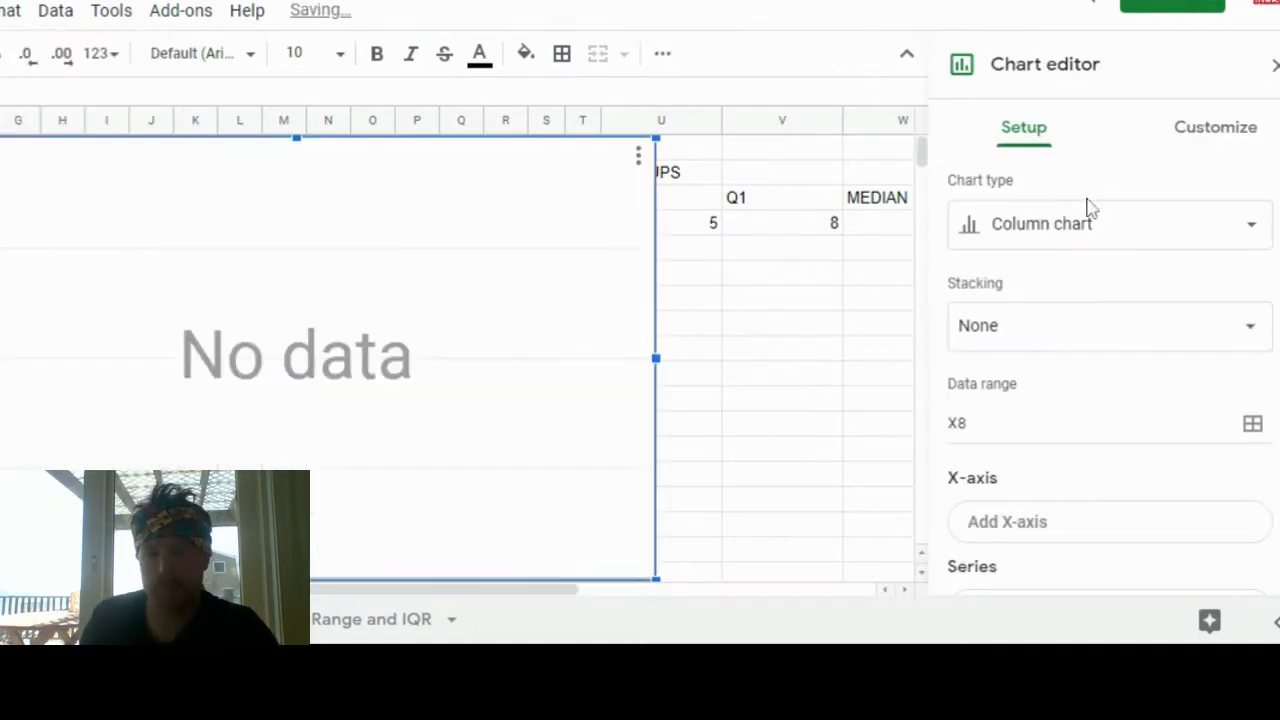
{"action": "left_click", "coordinate": [1072, 230]}
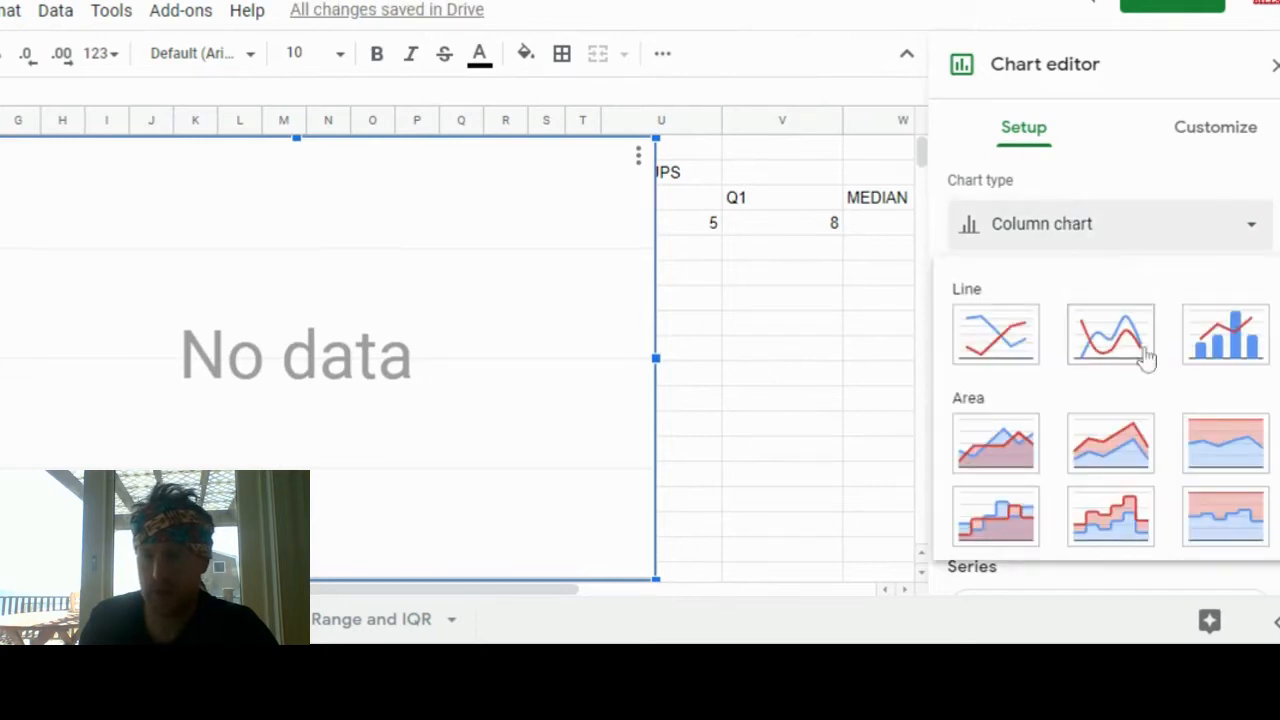
{"action": "scroll", "coordinate": [1143, 405], "scroll_direction": "down", "scroll_amount": 5}
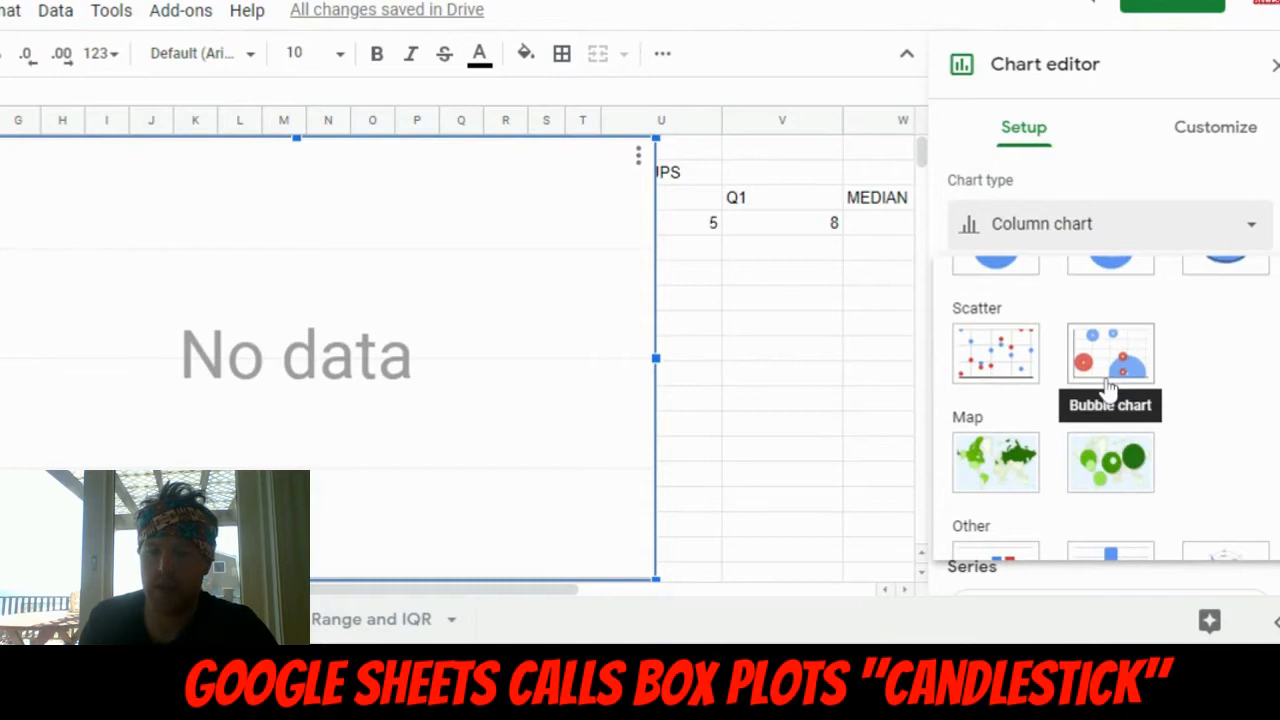
{"action": "scroll", "coordinate": [1108, 386], "scroll_direction": "down", "scroll_amount": 3}
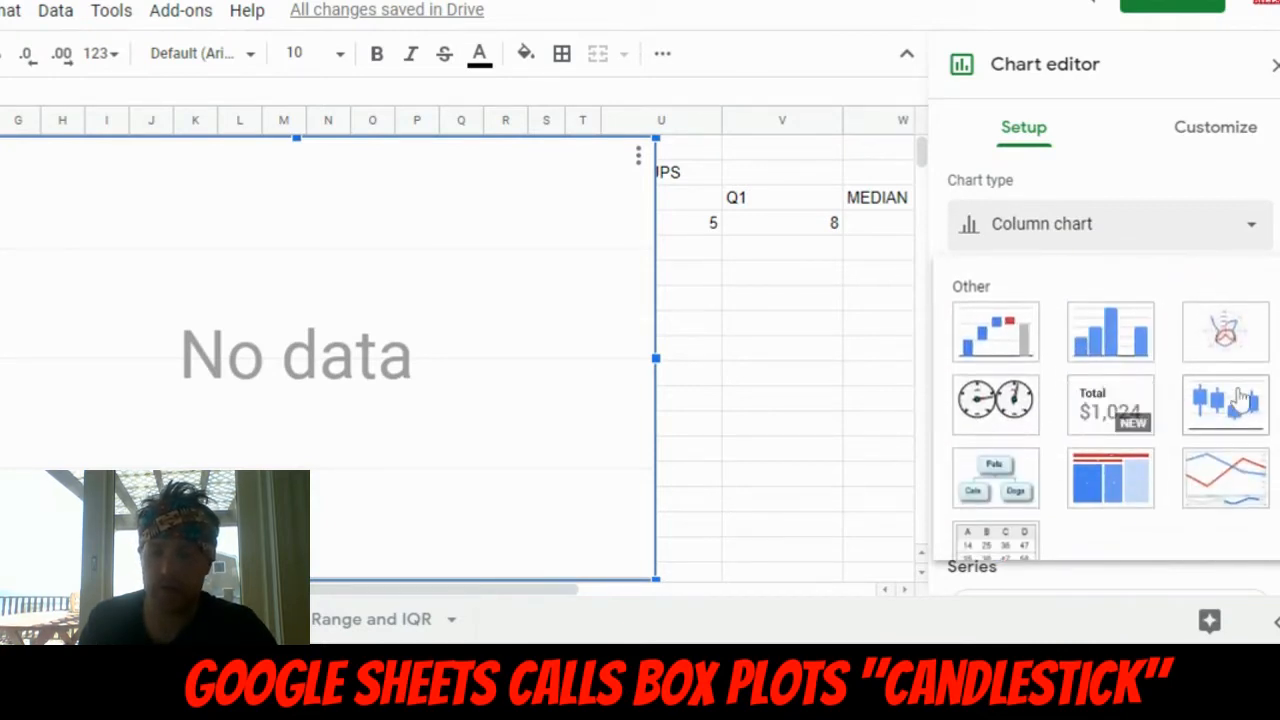
{"action": "left_click", "coordinate": [1226, 405]}
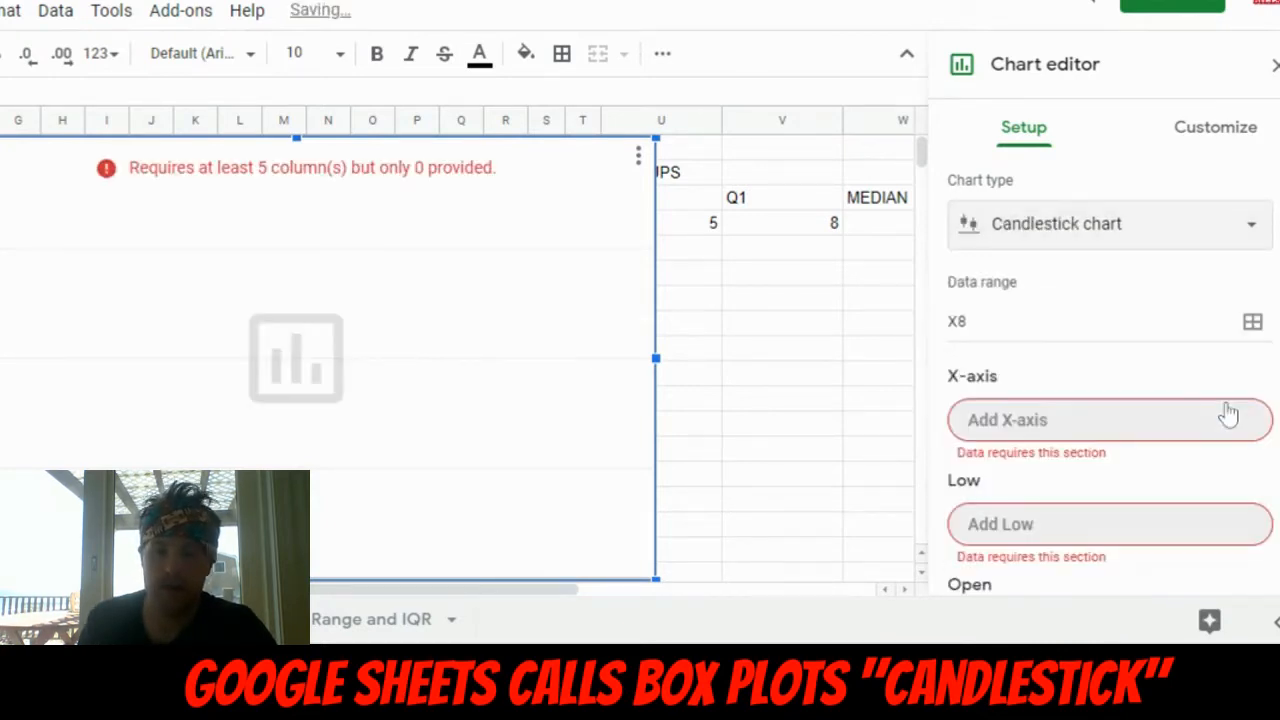
{"action": "left_click", "coordinate": [735, 378]}
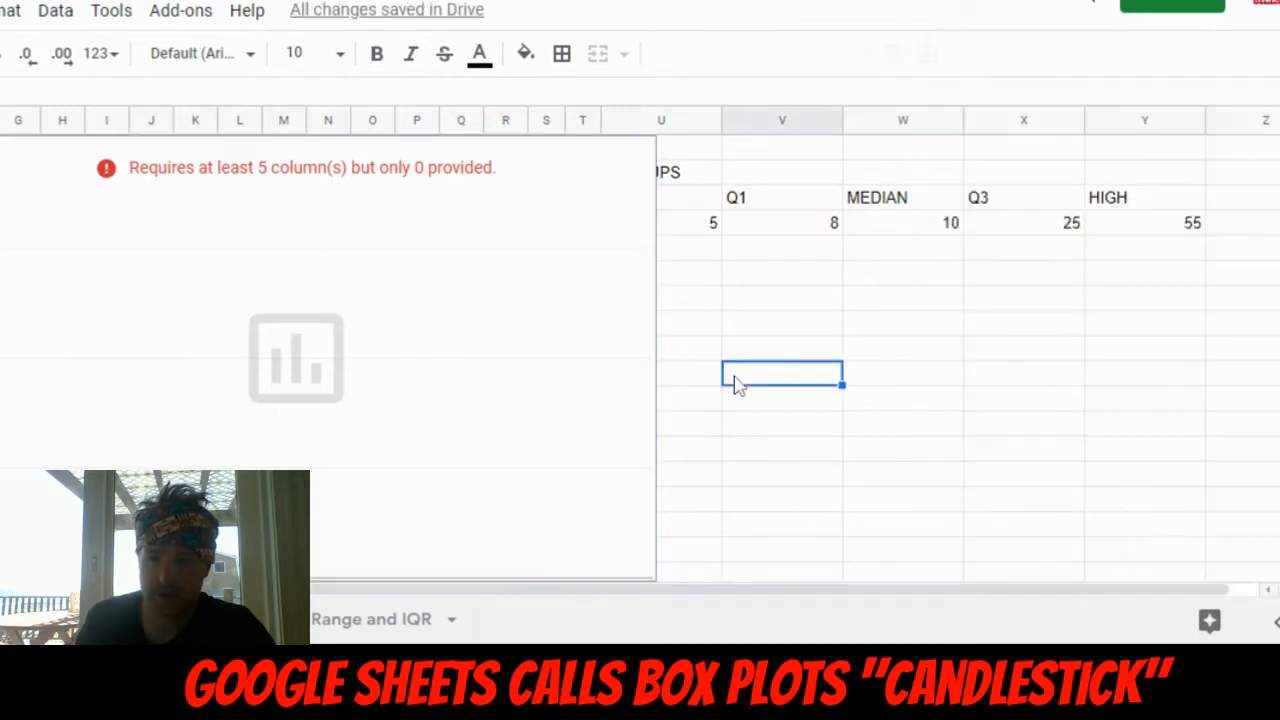
Move the candlestick chart clear of the PUSHUPS summary in columns U to Y and reopen the chart for editing.
{"action": "left_click", "coordinate": [426, 257]}
{"action": "left_click_drag", "start_coordinate": [426, 257], "coordinate": [349, 279]}
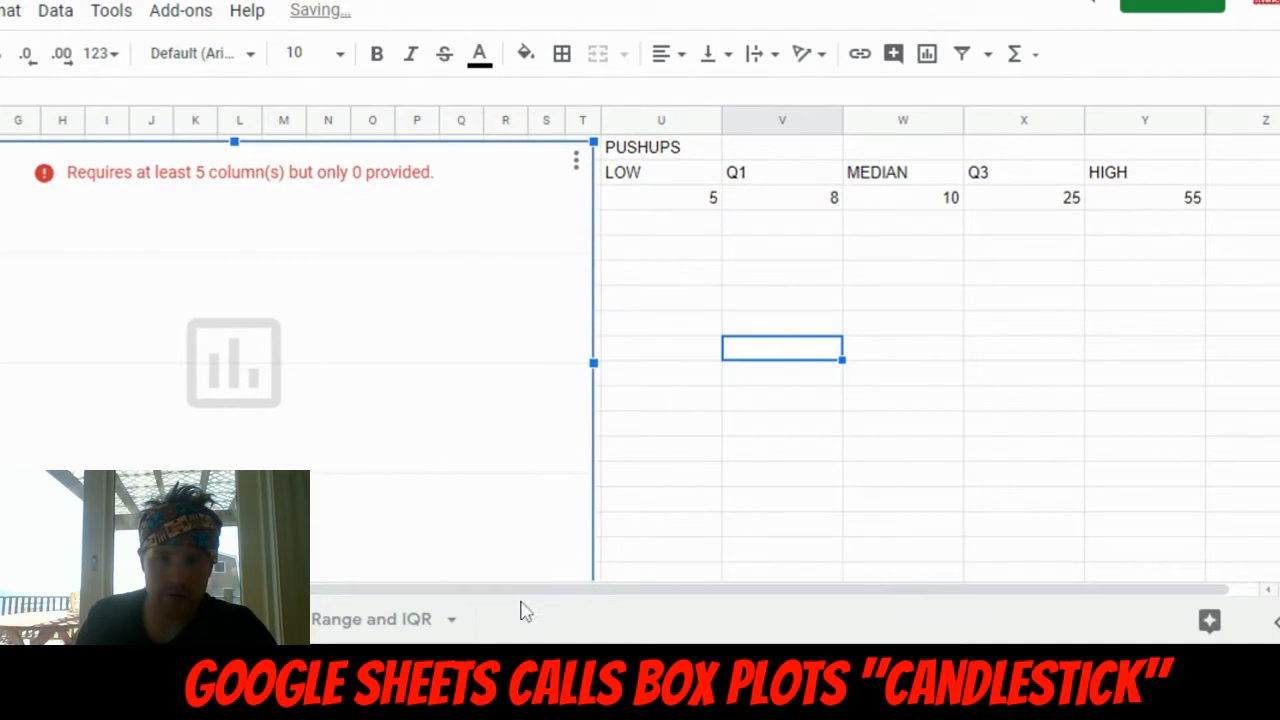
{"action": "left_click_drag", "start_coordinate": [530, 592], "coordinate": [550, 595]}
{"action": "scroll", "coordinate": [823, 484], "scroll_direction": "up", "scroll_amount": 1}
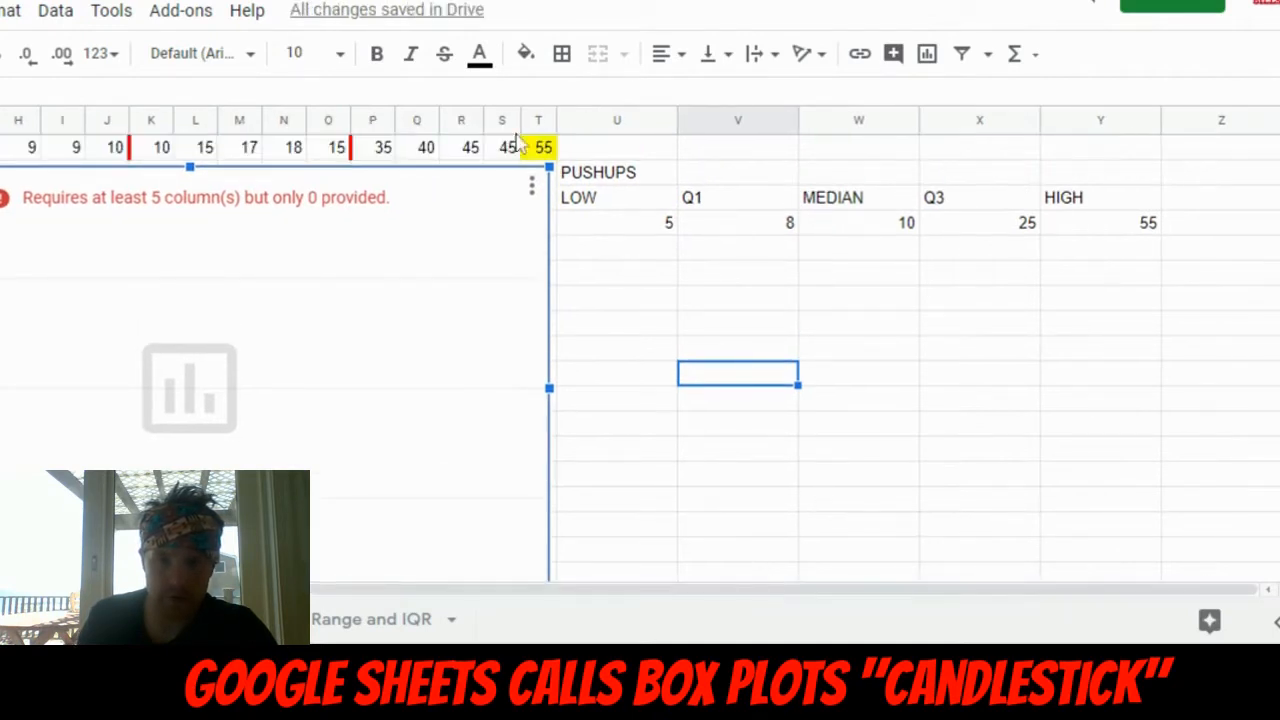
{"action": "left_click", "coordinate": [533, 187]}
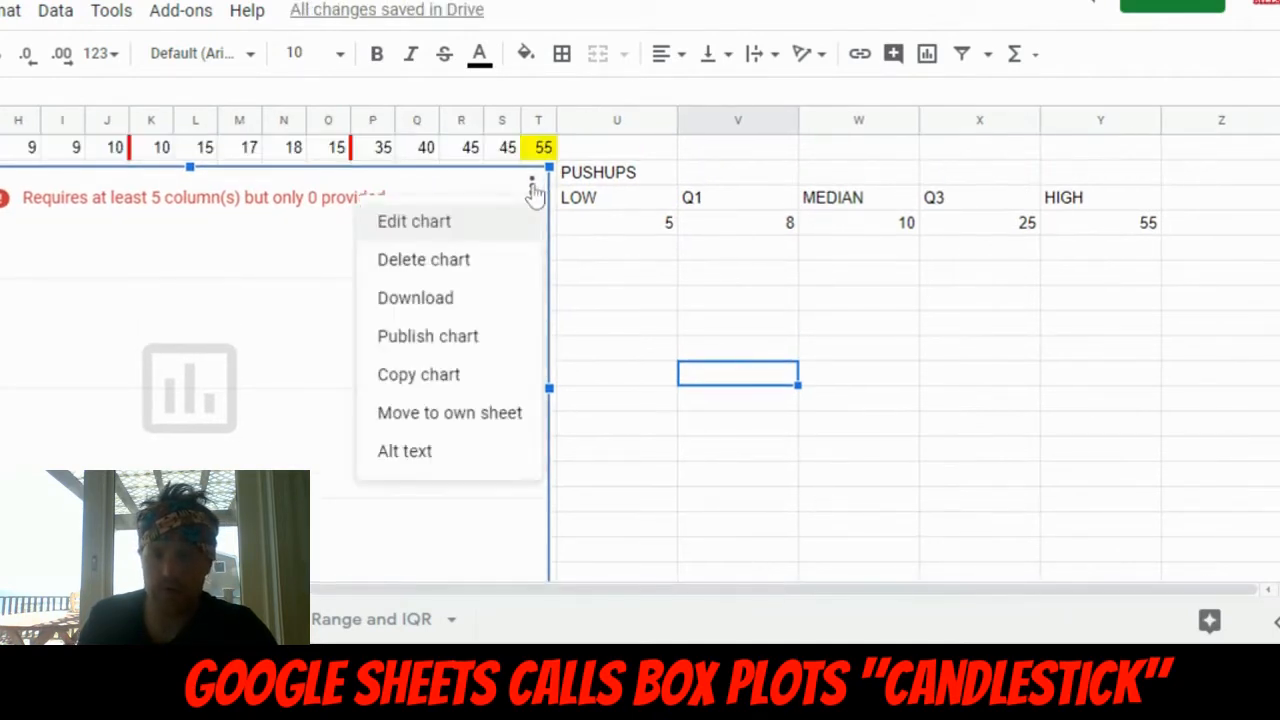
{"action": "left_click", "coordinate": [470, 230]}
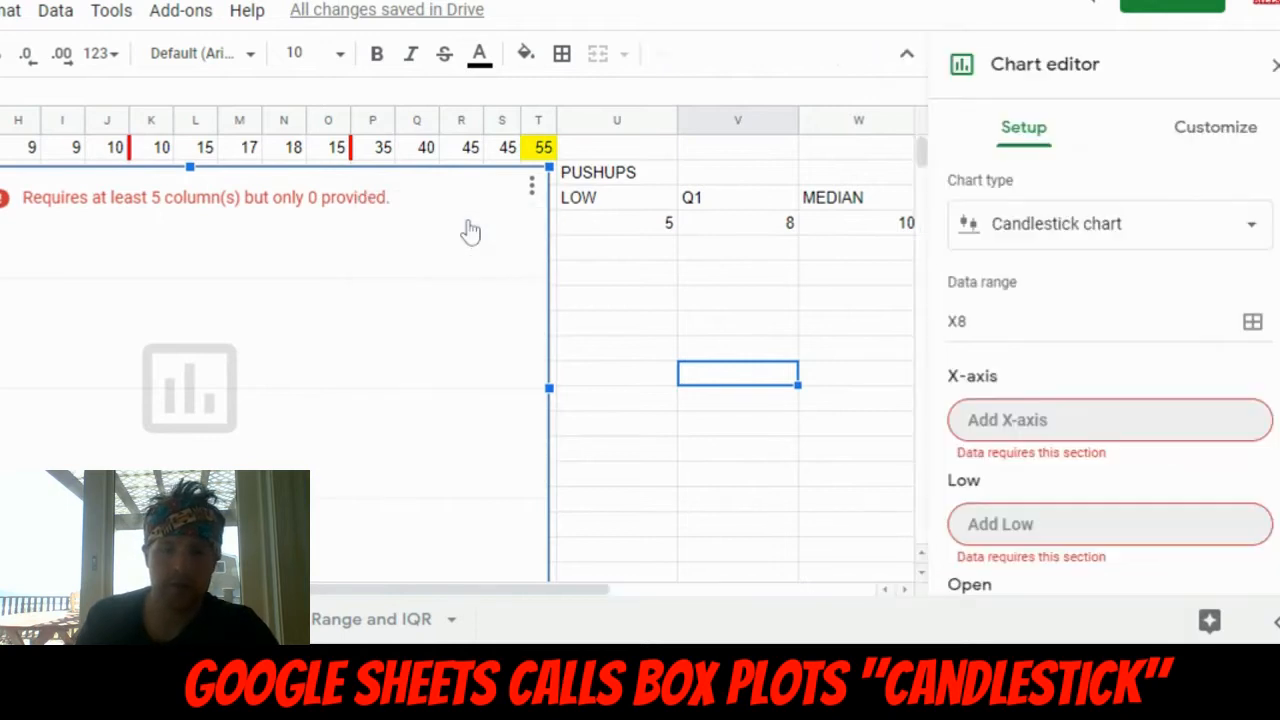
{"action": "left_click_drag", "start_coordinate": [592, 591], "coordinate": [855, 598]}
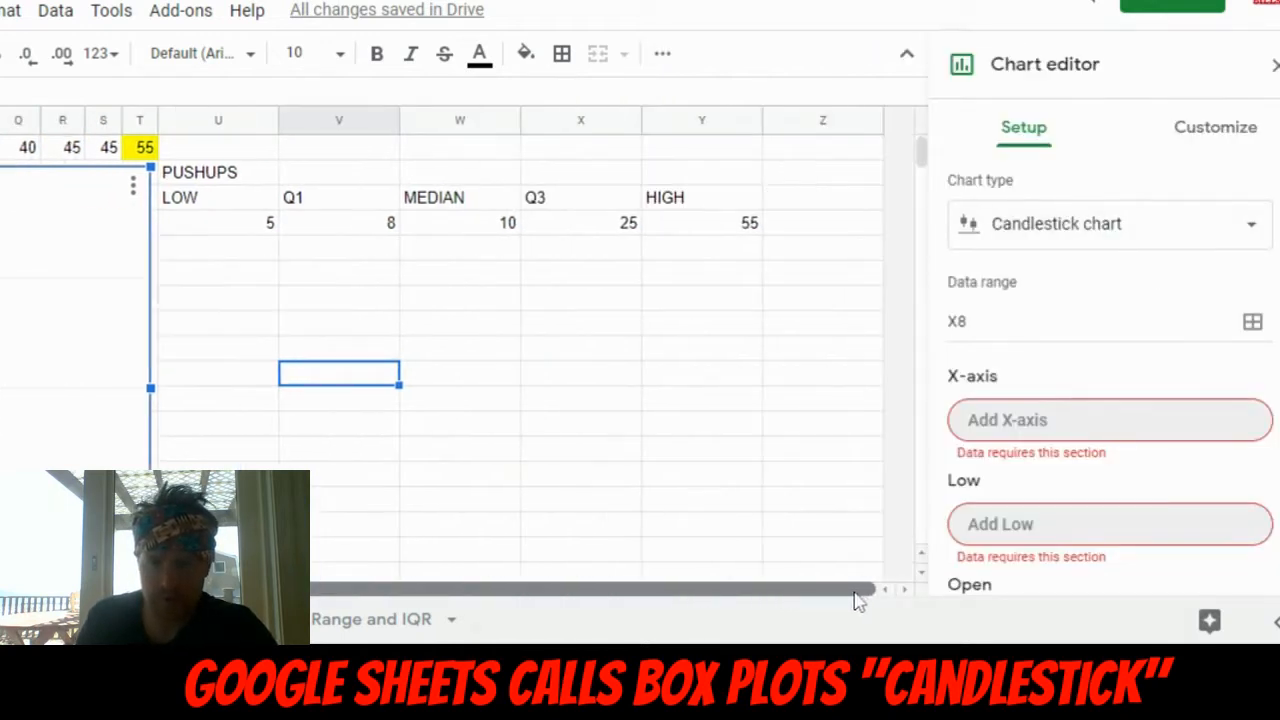
{"action": "left_click", "coordinate": [1043, 428]}
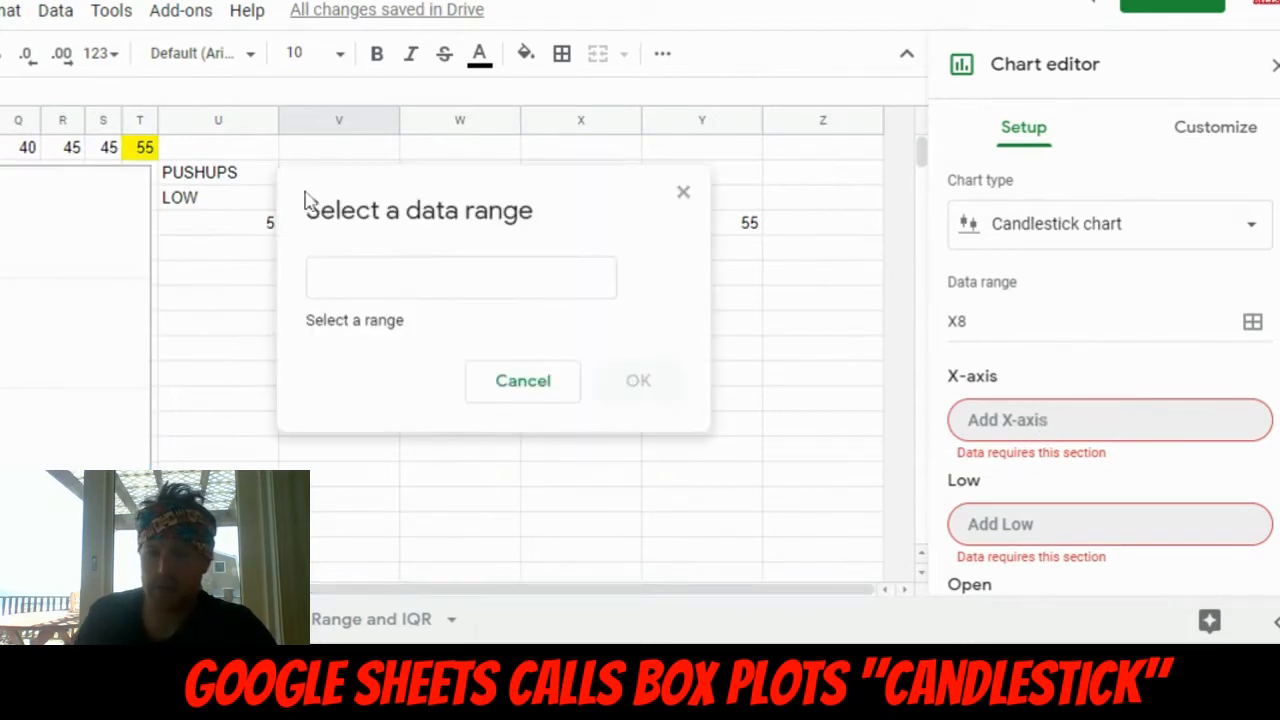
{"action": "left_click_drag", "start_coordinate": [406, 206], "coordinate": [428, 316]}
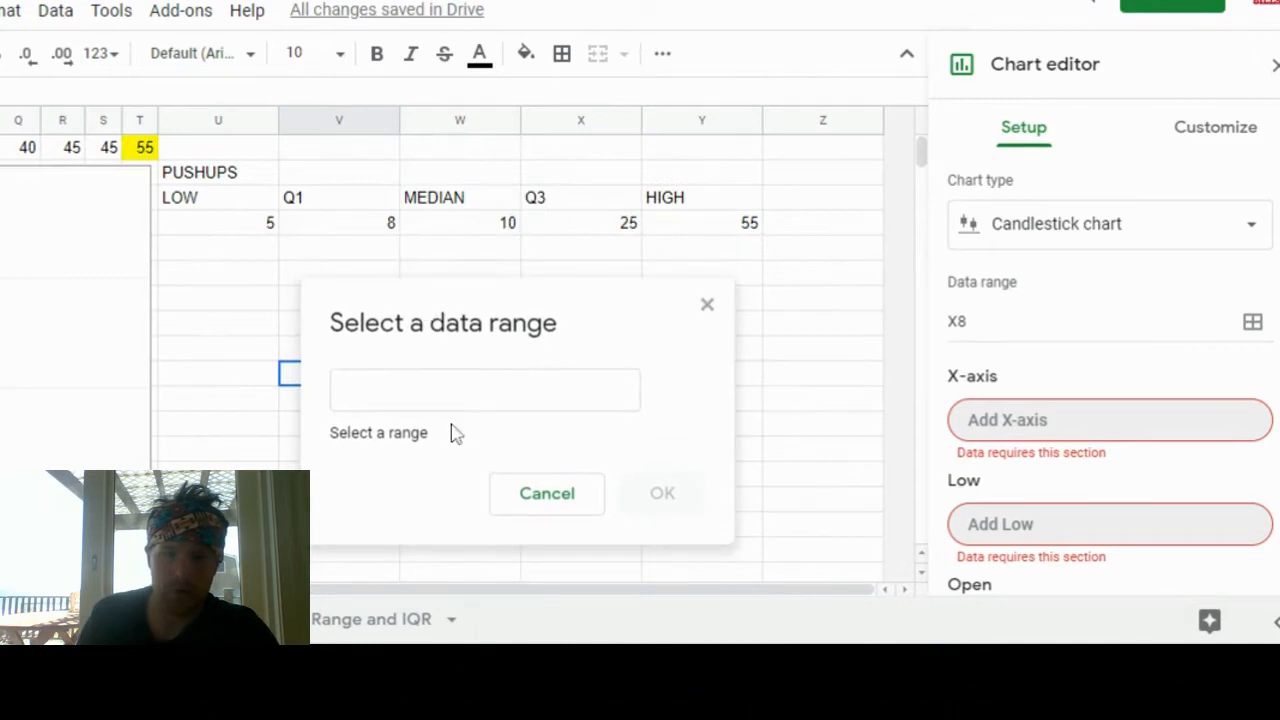
{"action": "left_click", "coordinate": [430, 391]}
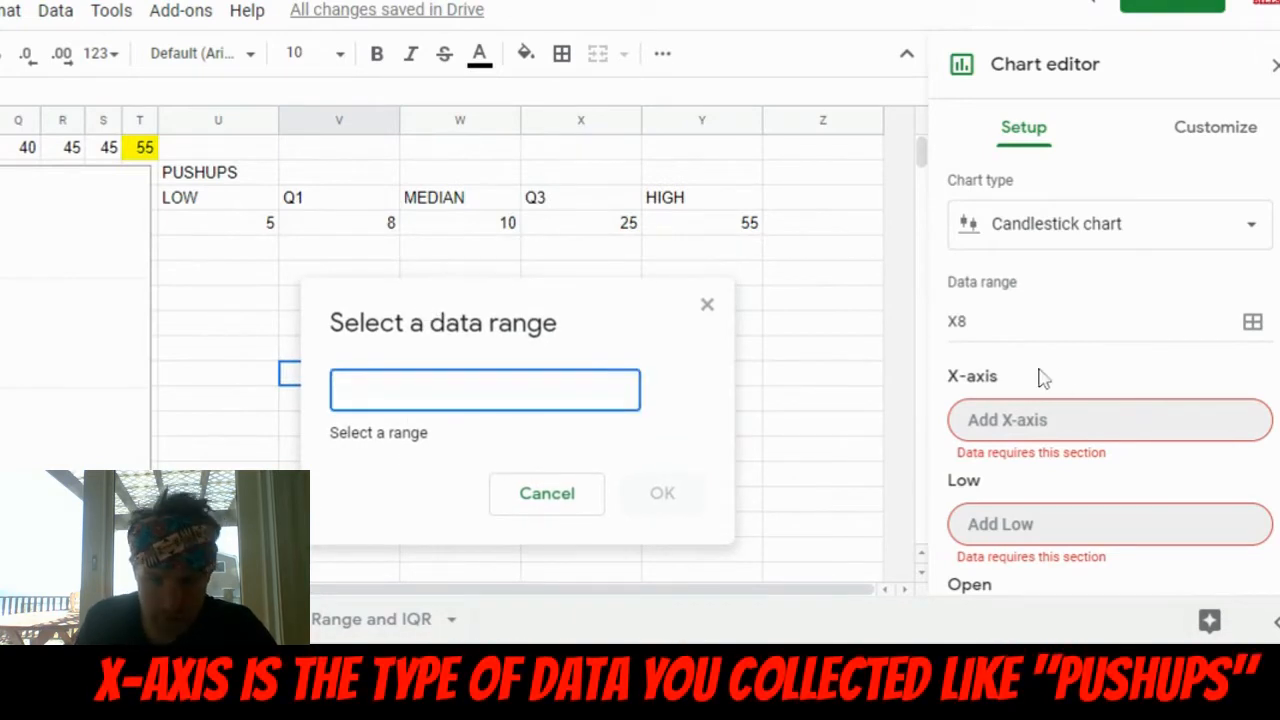
{"action": "left_click", "coordinate": [1130, 432]}
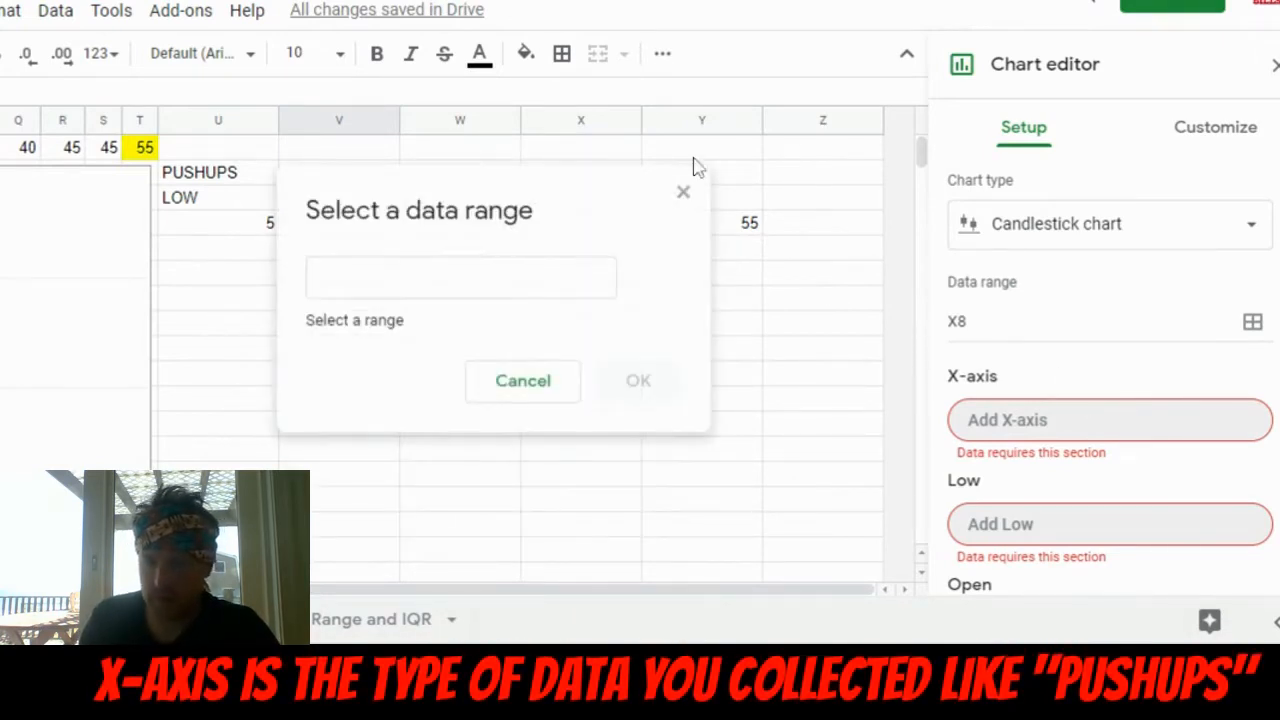
{"action": "left_click", "coordinate": [683, 193]}
{"action": "left_click", "coordinate": [1088, 437]}
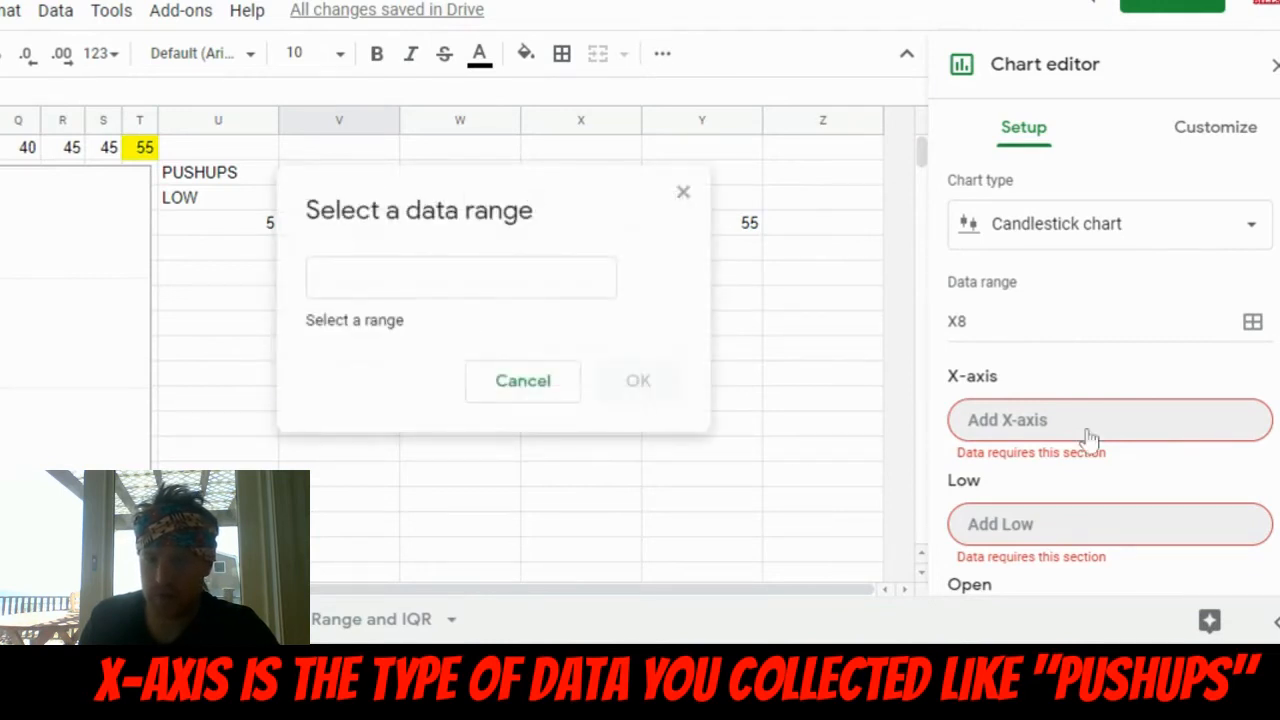
{"action": "left_click", "coordinate": [684, 193]}
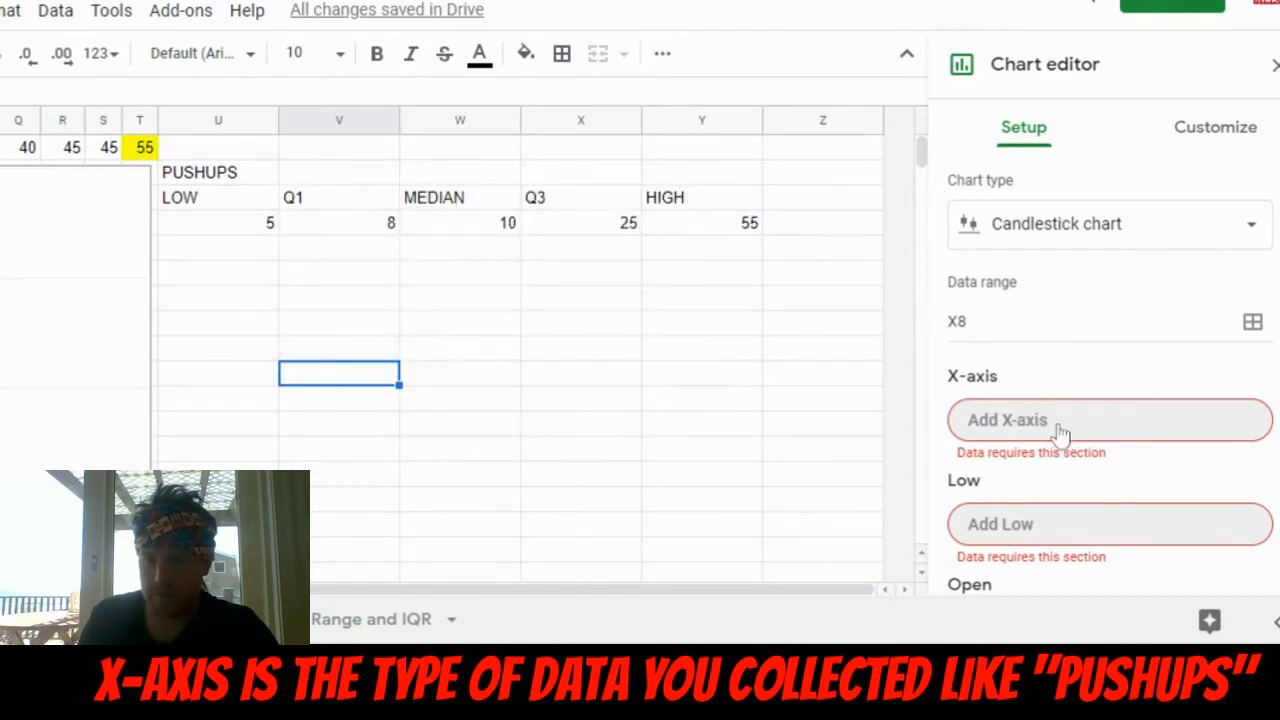
Set the chart's data range to U2, the PUSHUPS label, so that it serves as the X-axis.
{"action": "left_click", "coordinate": [1253, 325]}
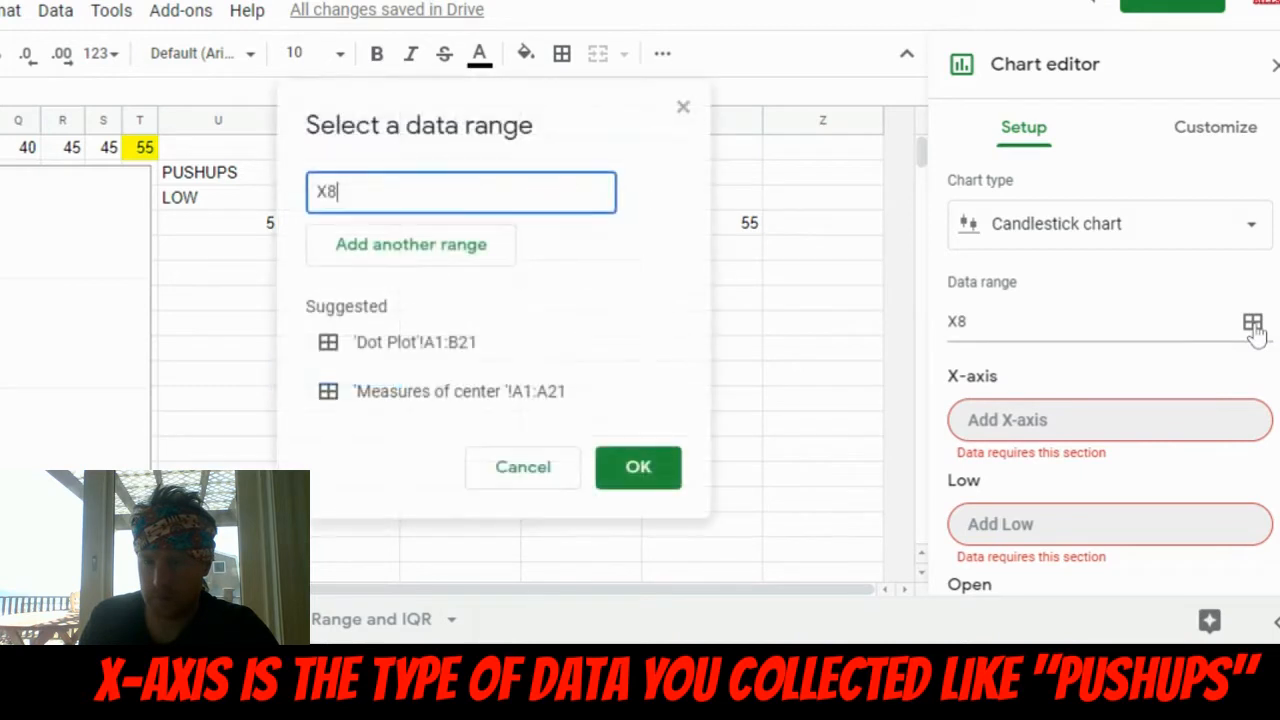
{"action": "left_click", "coordinate": [218, 177]}
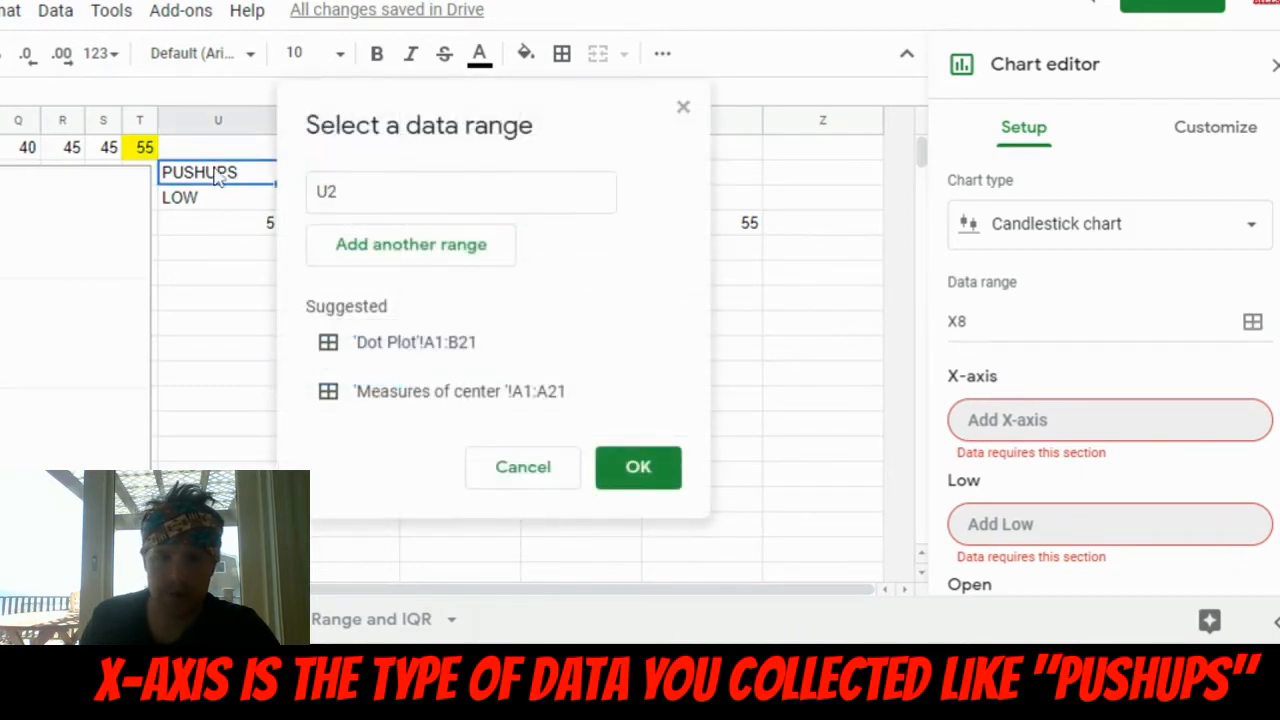
{"action": "left_click", "coordinate": [640, 469]}
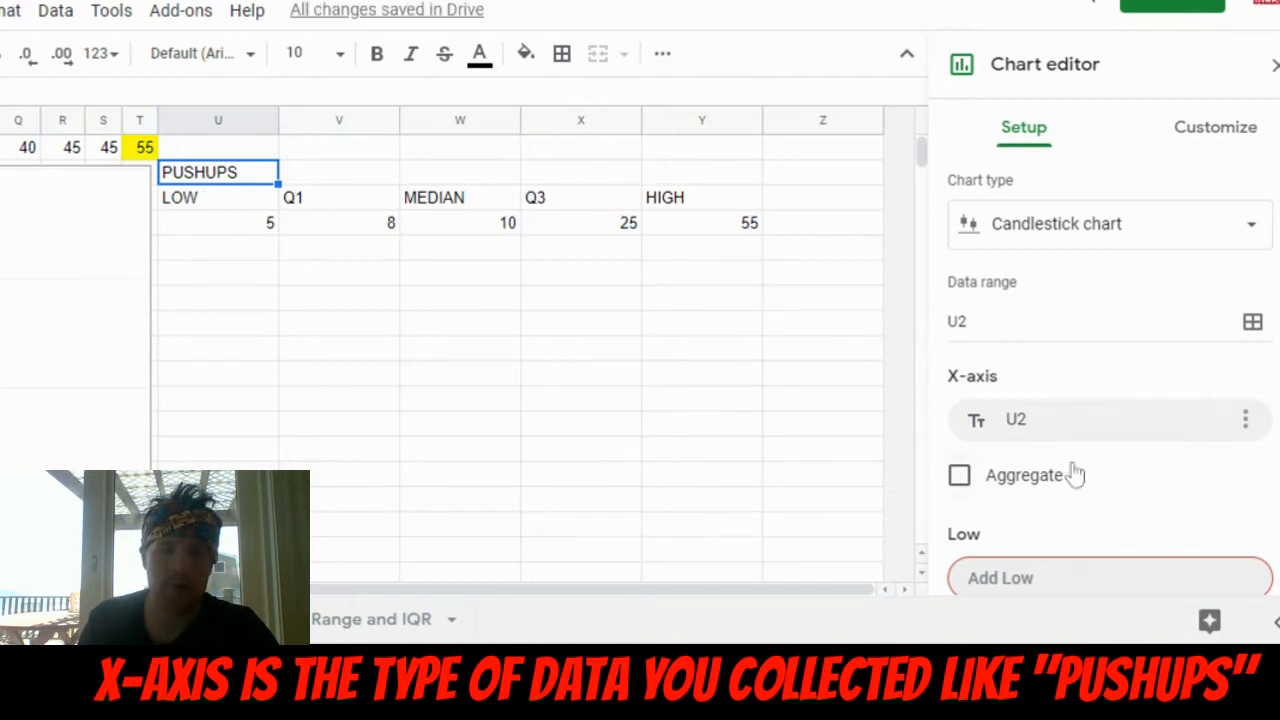
Assign cell U4, the lowest value, as the candlestick chart's Low series.
{"action": "scroll", "coordinate": [1075, 475], "scroll_direction": "down", "scroll_amount": 2}
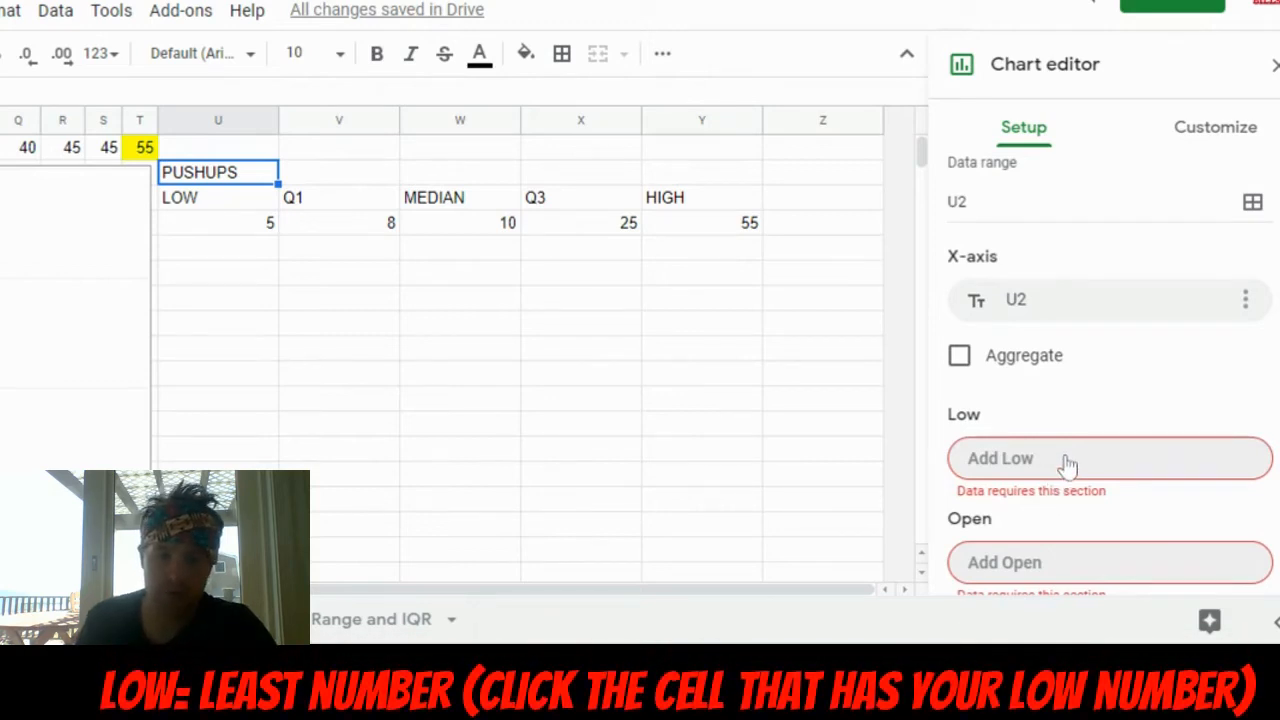
{"action": "left_click", "coordinate": [1068, 463]}
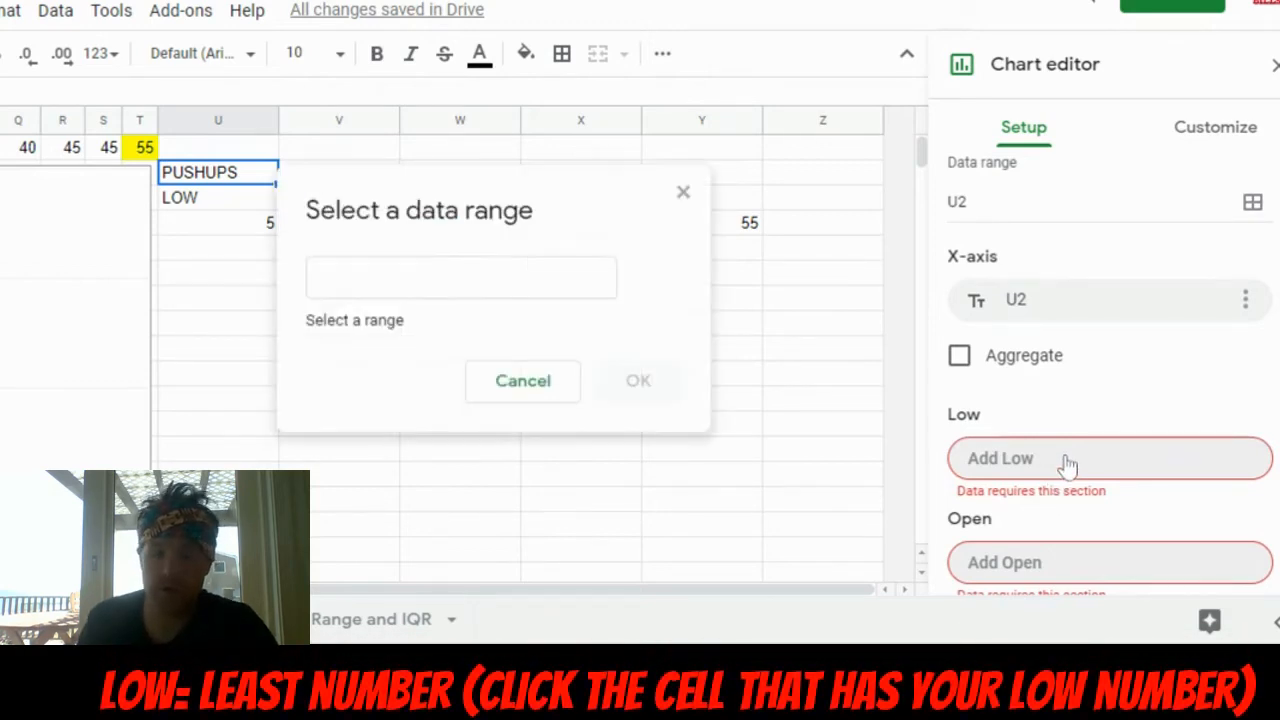
{"action": "left_click", "coordinate": [684, 193]}
{"action": "scroll", "coordinate": [1090, 455], "scroll_direction": "down", "scroll_amount": 2}
{"action": "left_click", "coordinate": [1066, 350]}
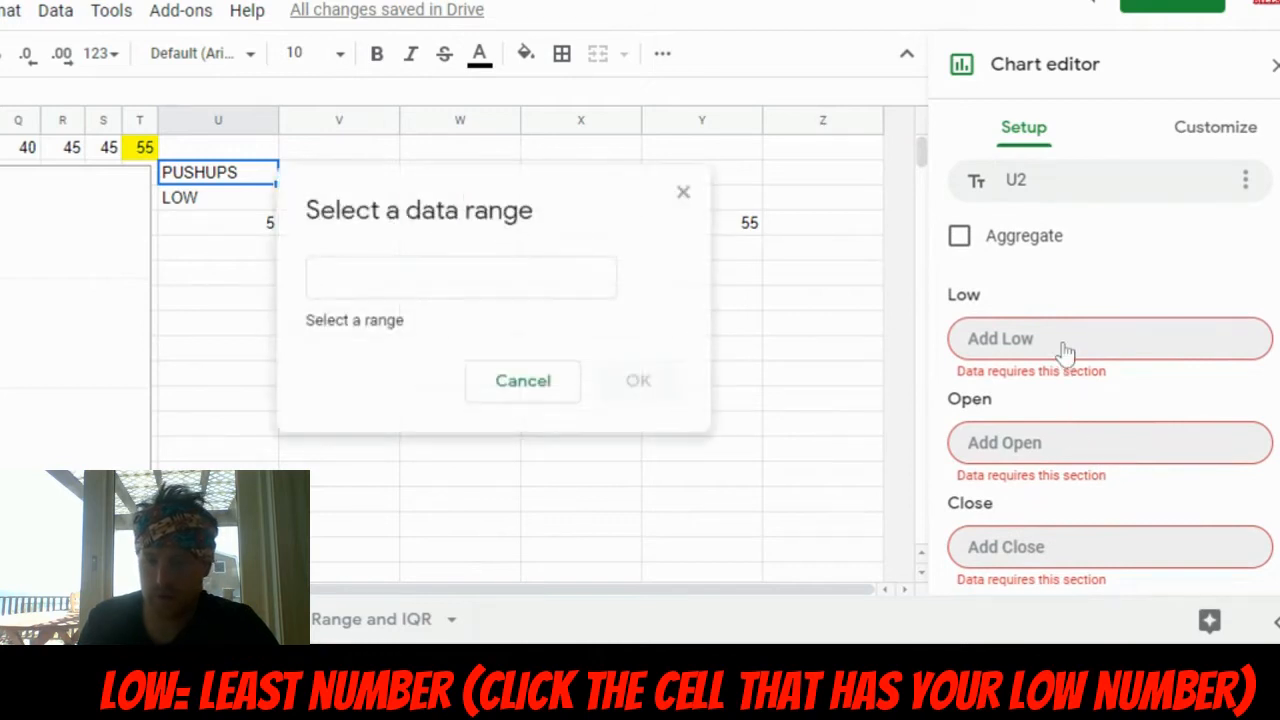
{"action": "left_click_drag", "start_coordinate": [435, 220], "coordinate": [470, 345]}
{"action": "left_click", "coordinate": [256, 230]}
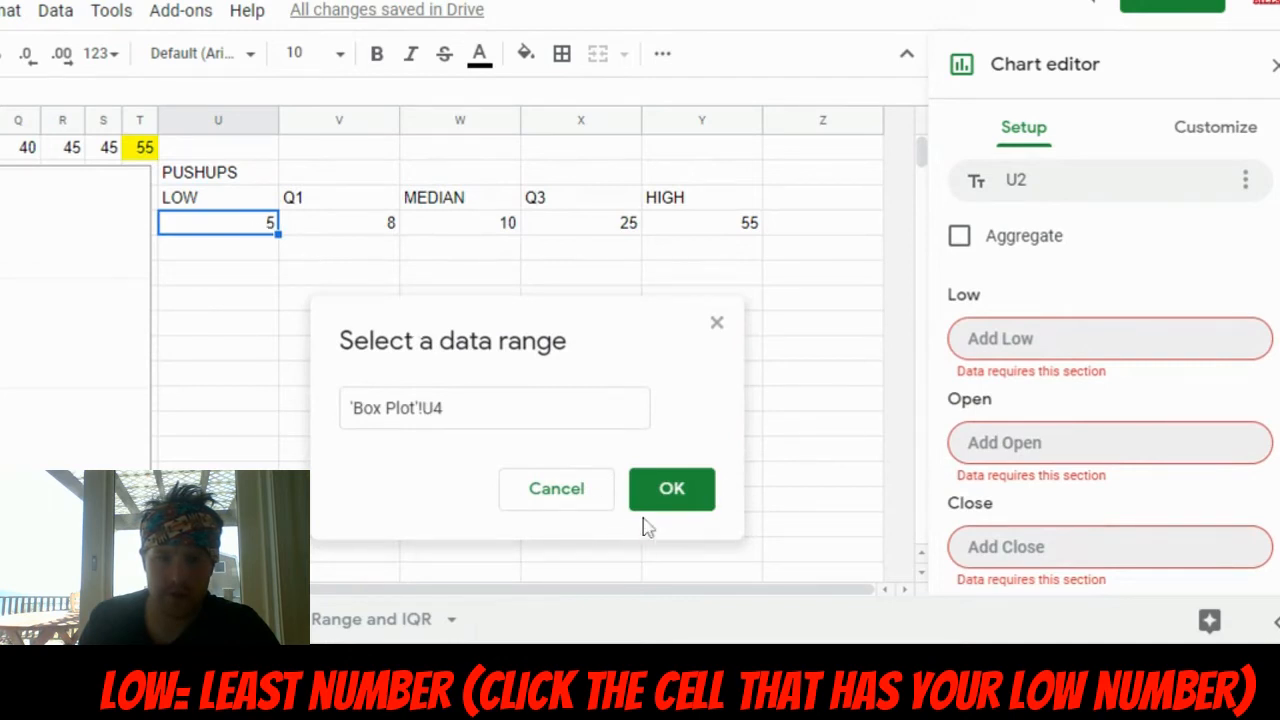
{"action": "left_click", "coordinate": [670, 490]}
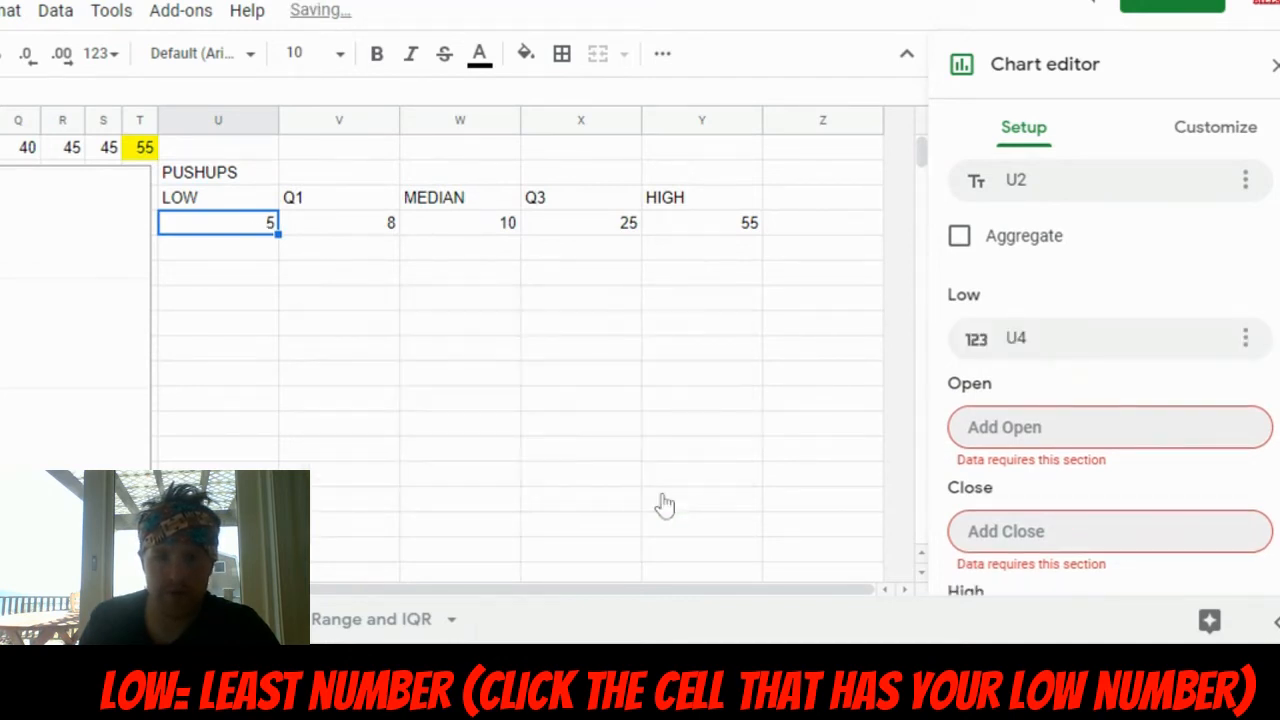
Assign cell V4, the Q1 value, as the candlestick chart's Open series.
{"action": "left_click", "coordinate": [1082, 441]}
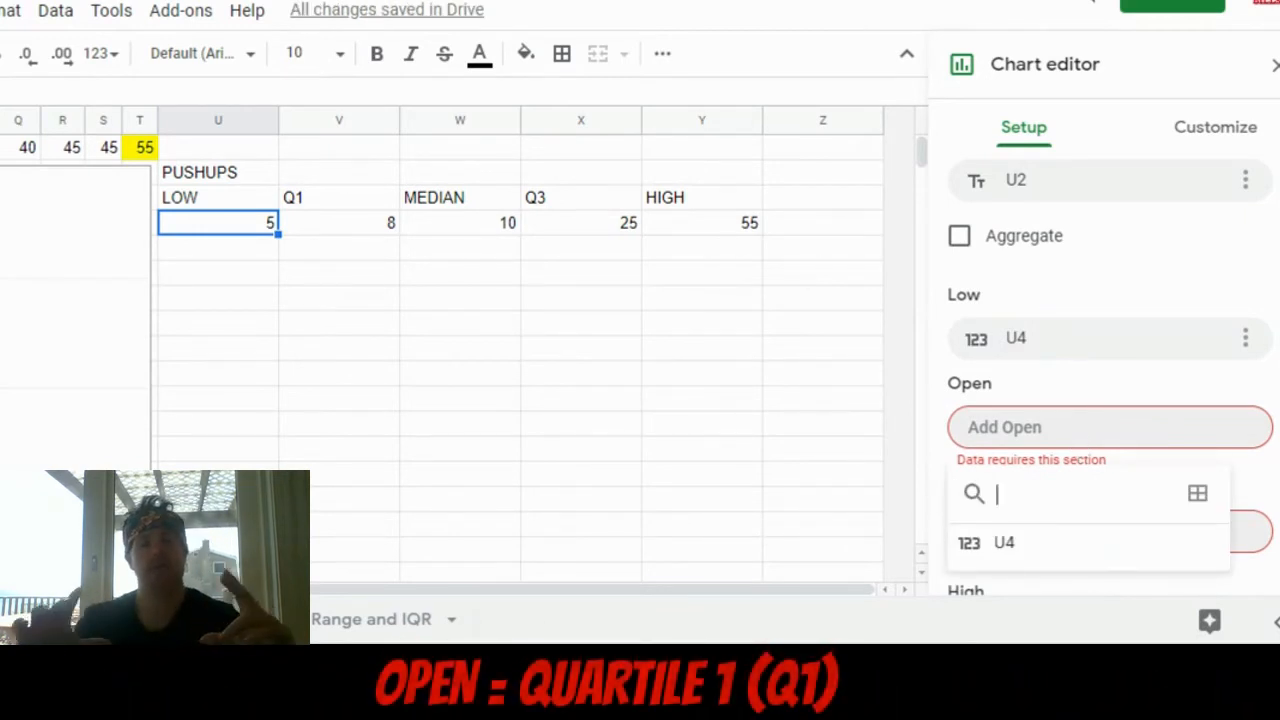
{"action": "left_click", "coordinate": [1068, 432]}
{"action": "left_click", "coordinate": [1068, 432]}
{"action": "left_click", "coordinate": [1068, 432]}
{"action": "left_click", "coordinate": [1068, 432]}
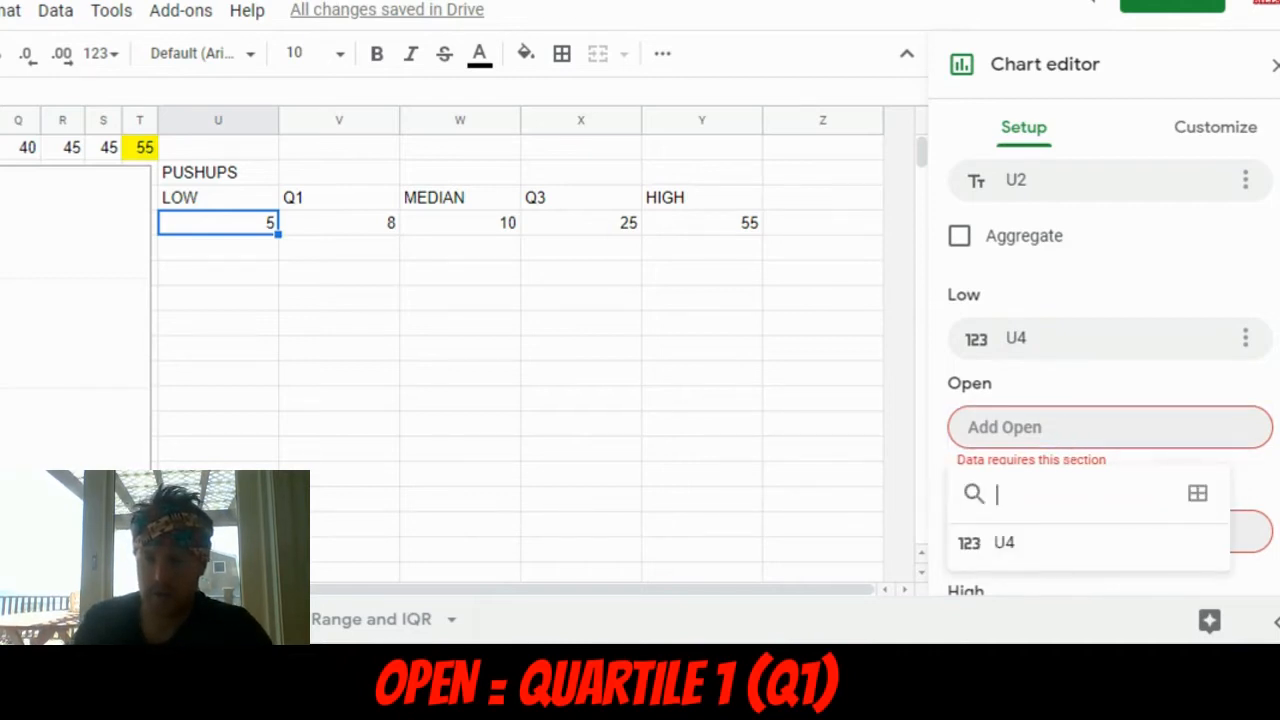
{"action": "left_click", "coordinate": [1199, 496]}
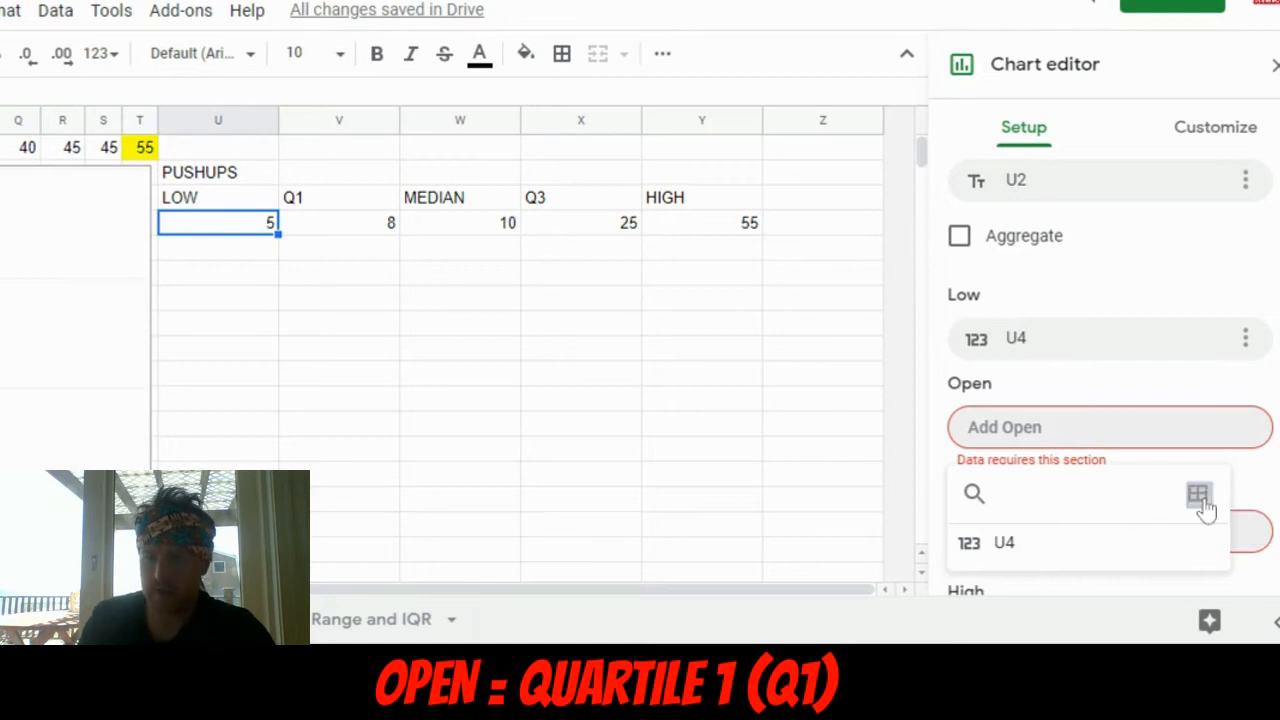
{"action": "left_click_drag", "start_coordinate": [463, 240], "coordinate": [453, 348]}
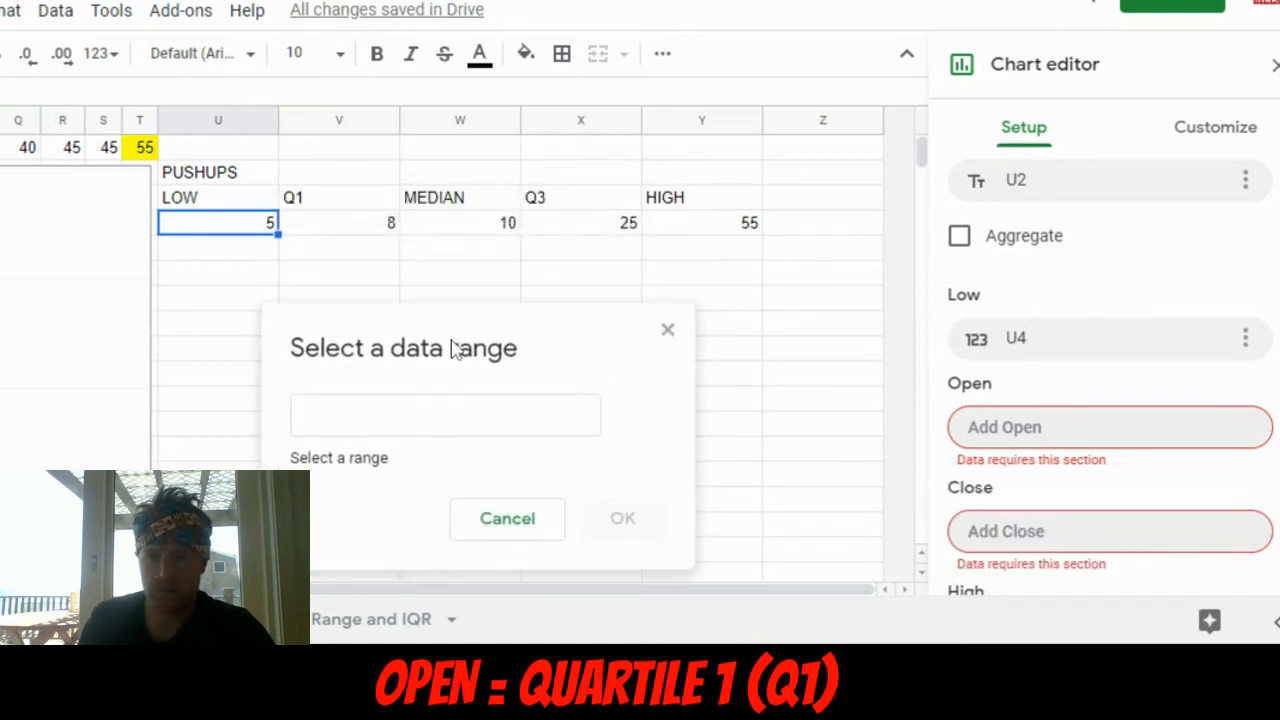
{"action": "left_click", "coordinate": [376, 228]}
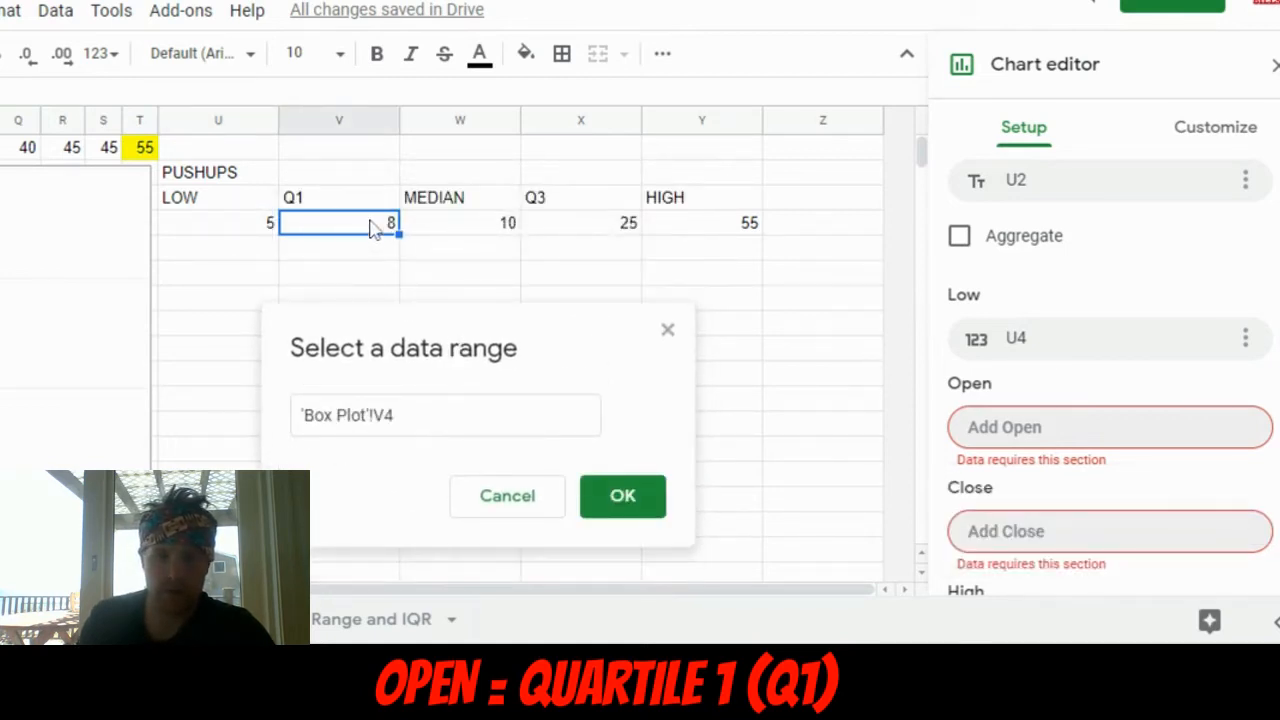
{"action": "left_click", "coordinate": [622, 498]}
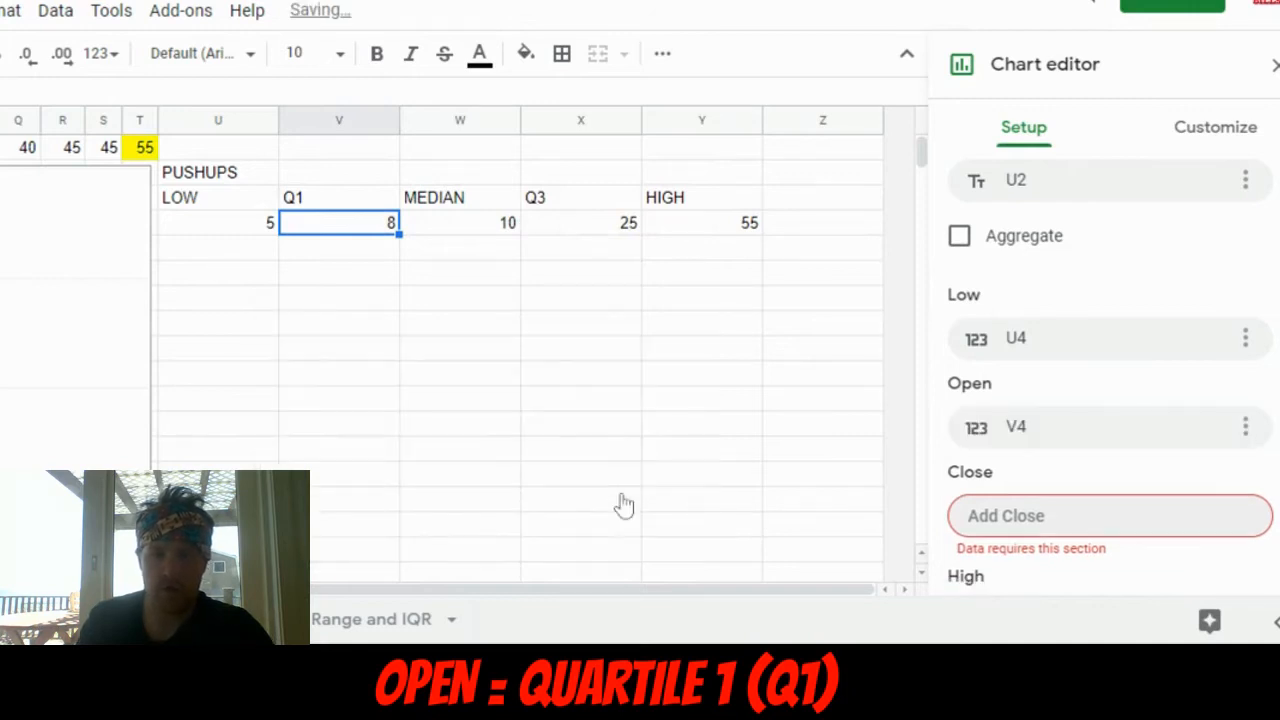
Assign cell X4, the Q3 value, as the candlestick chart's Close series.
{"action": "left_click", "coordinate": [1068, 520]}
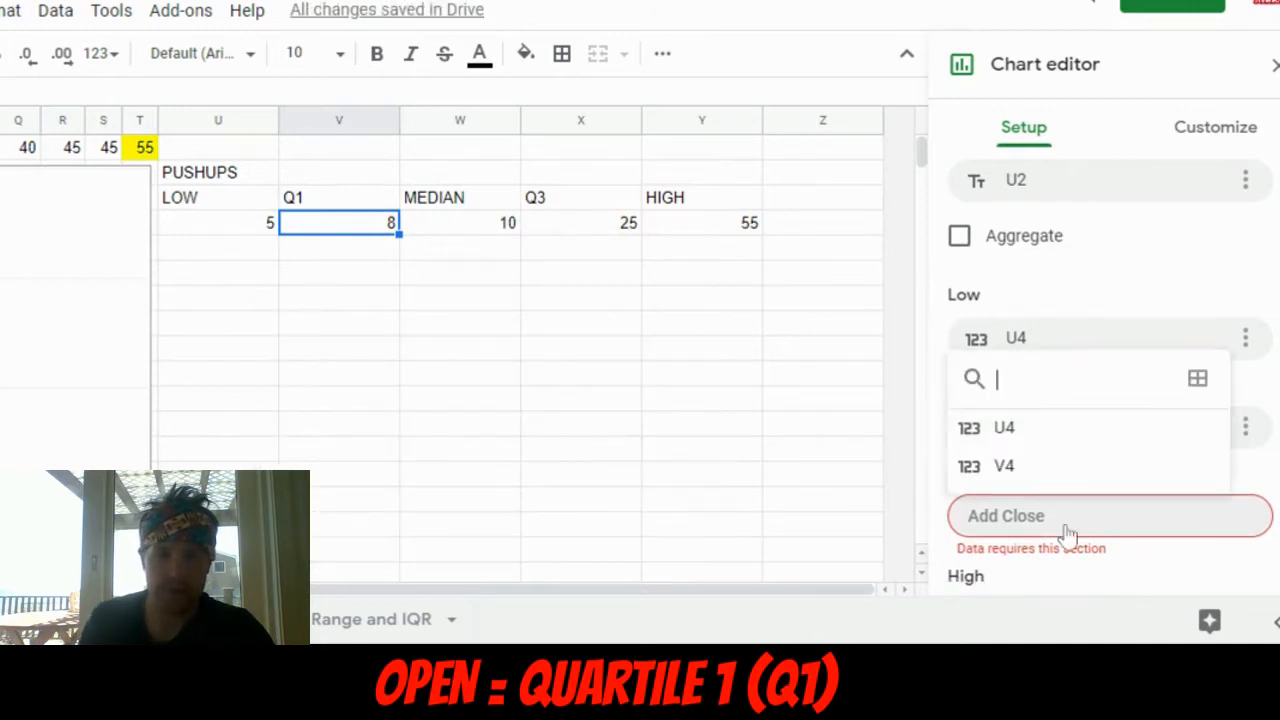
{"action": "left_click", "coordinate": [1201, 384]}
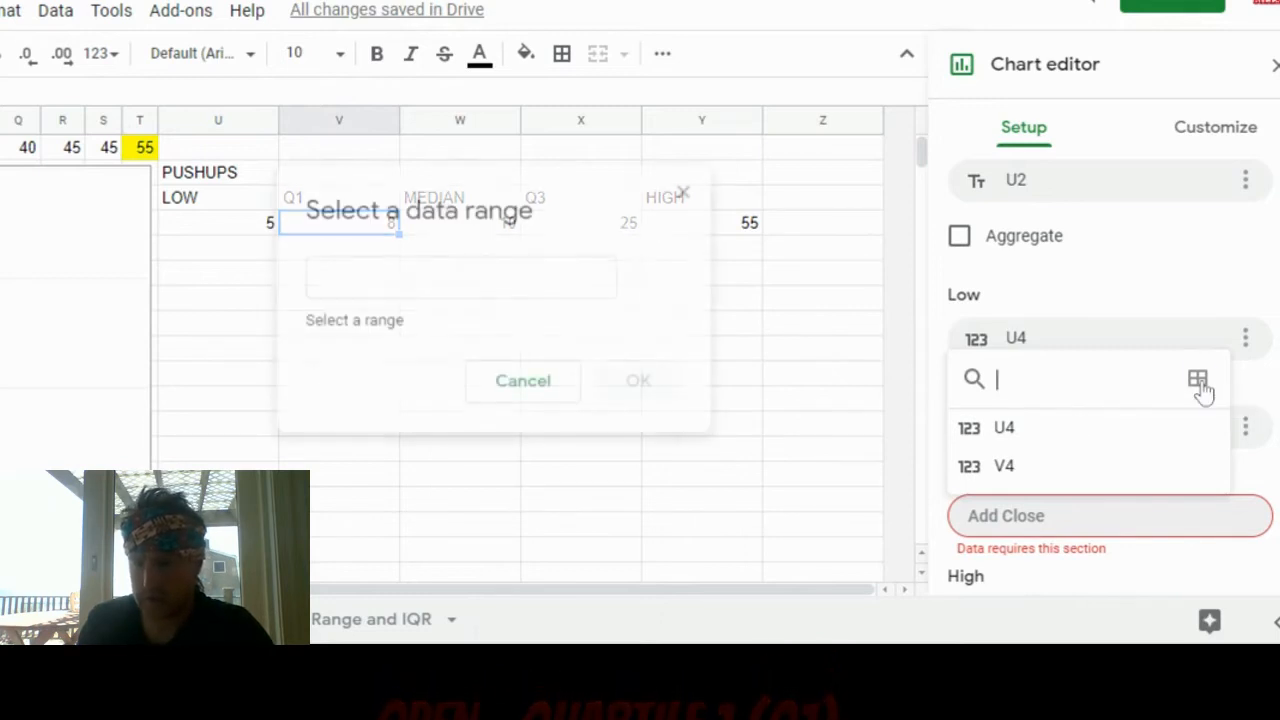
{"action": "left_click_drag", "start_coordinate": [540, 222], "coordinate": [543, 333]}
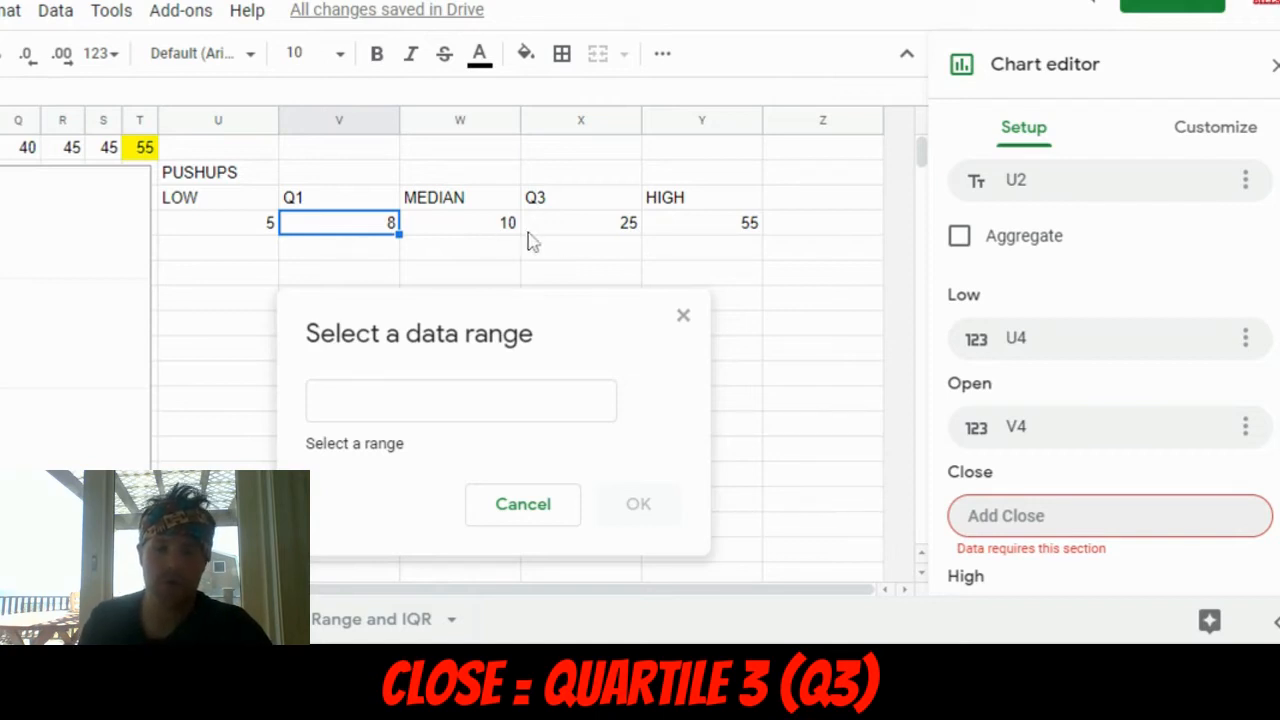
{"action": "left_click", "coordinate": [592, 231]}
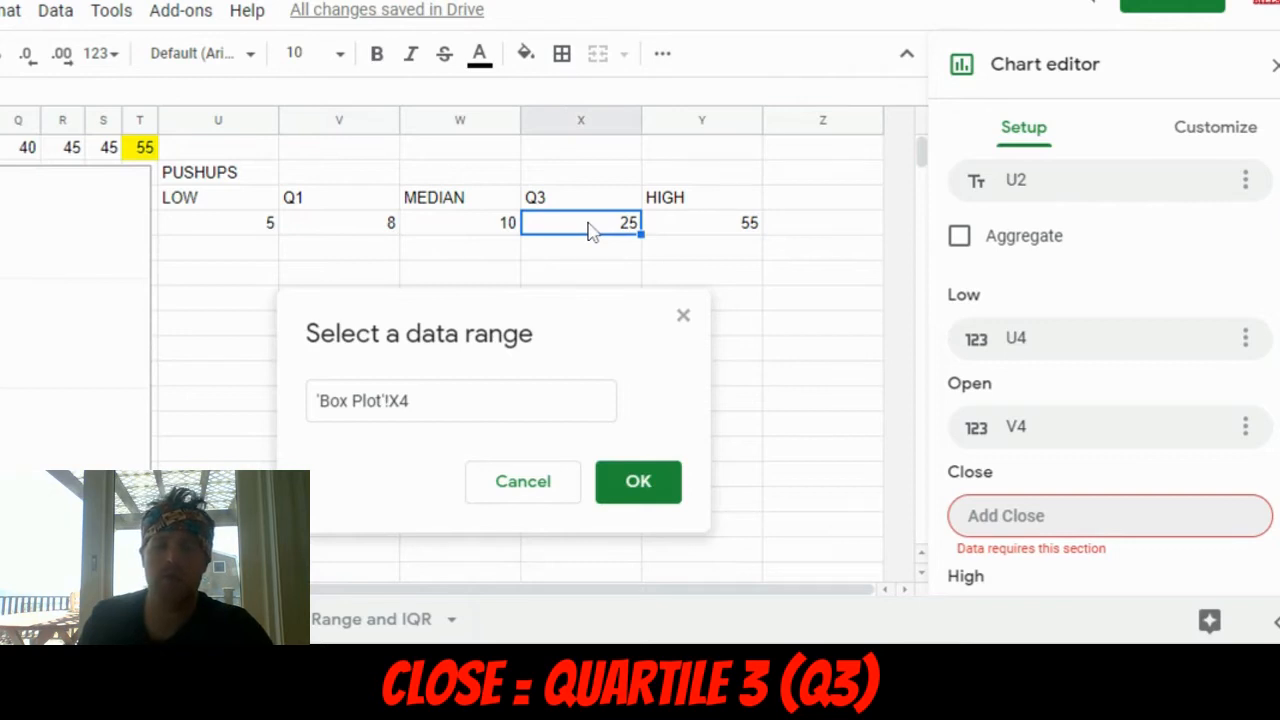
{"action": "left_click", "coordinate": [624, 484]}
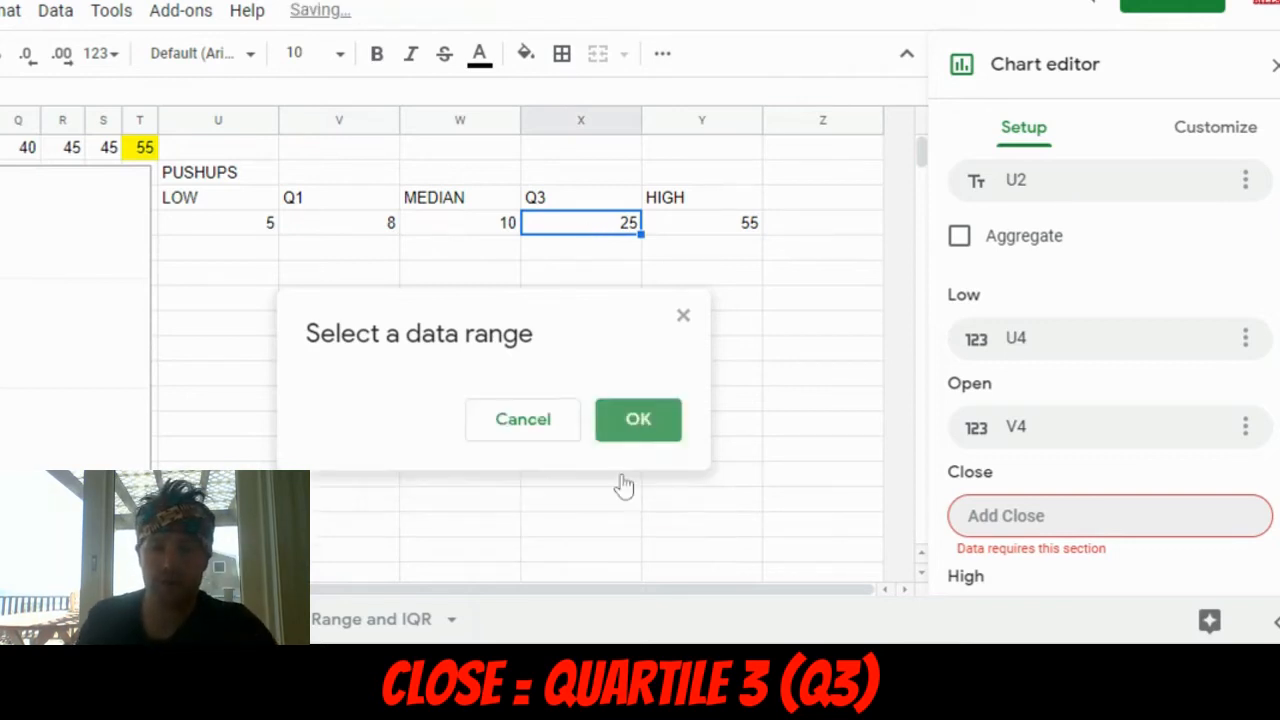
Assign cell Y4, the greatest value, as the chart's High series and close the chart editor.
{"action": "scroll", "coordinate": [1020, 460], "scroll_direction": "down", "scroll_amount": 3}
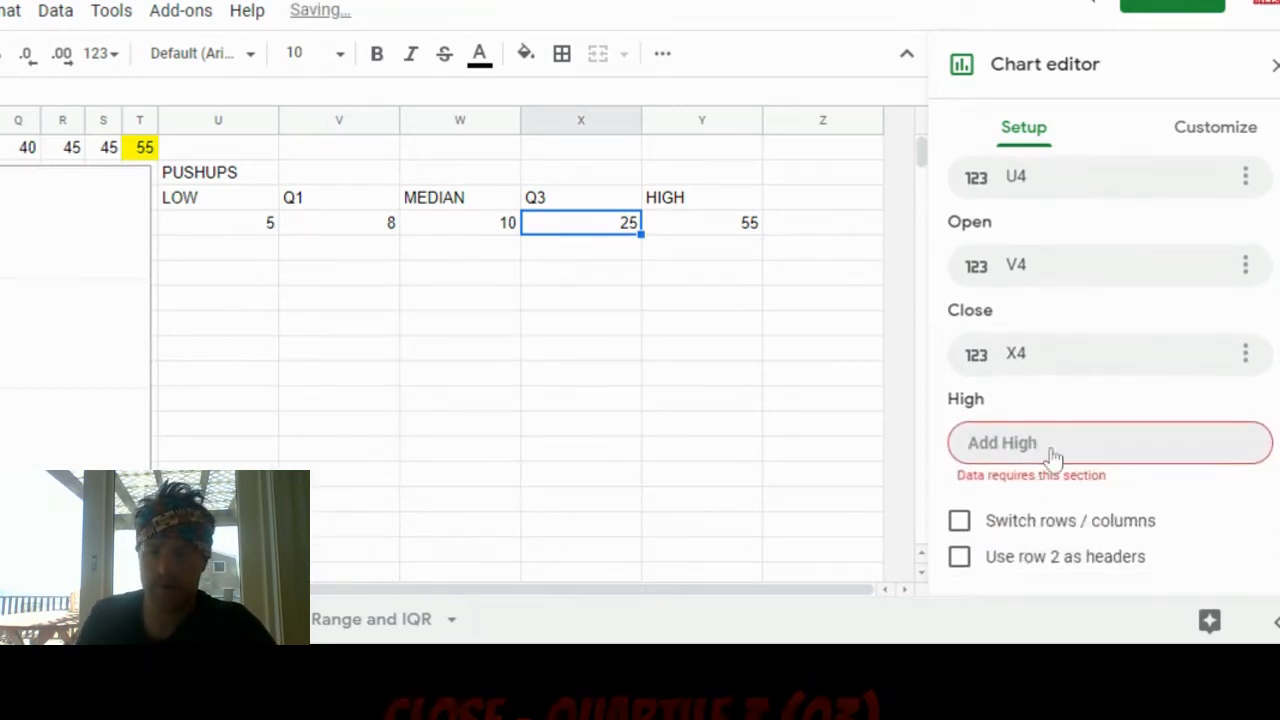
{"action": "left_click", "coordinate": [1051, 446]}
{"action": "left_click", "coordinate": [1200, 268]}
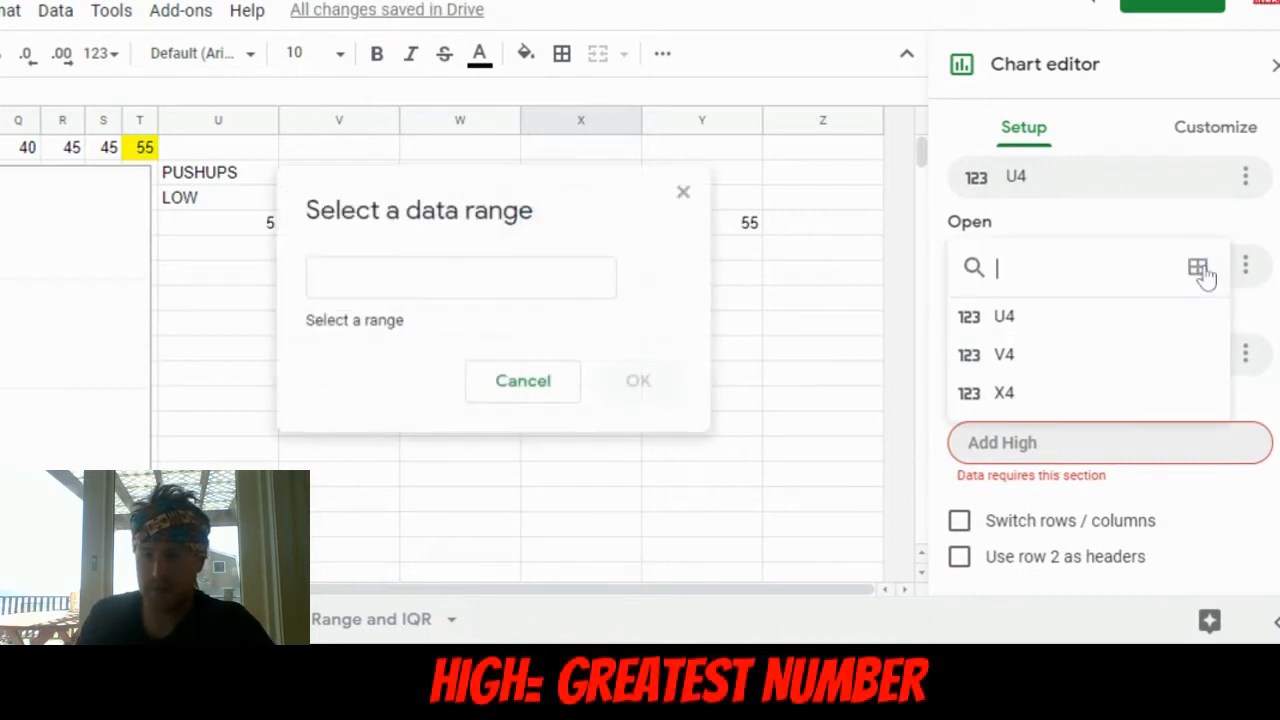
{"action": "left_click", "coordinate": [739, 224]}
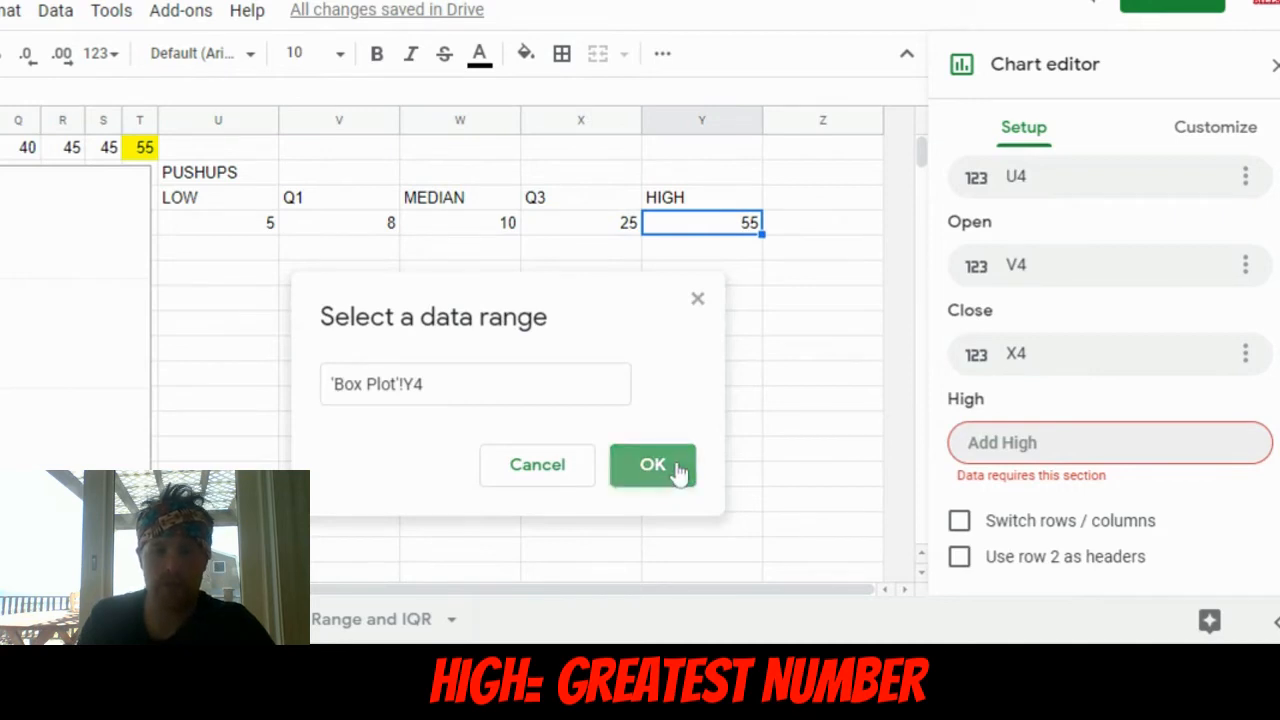
{"action": "left_click", "coordinate": [680, 476]}
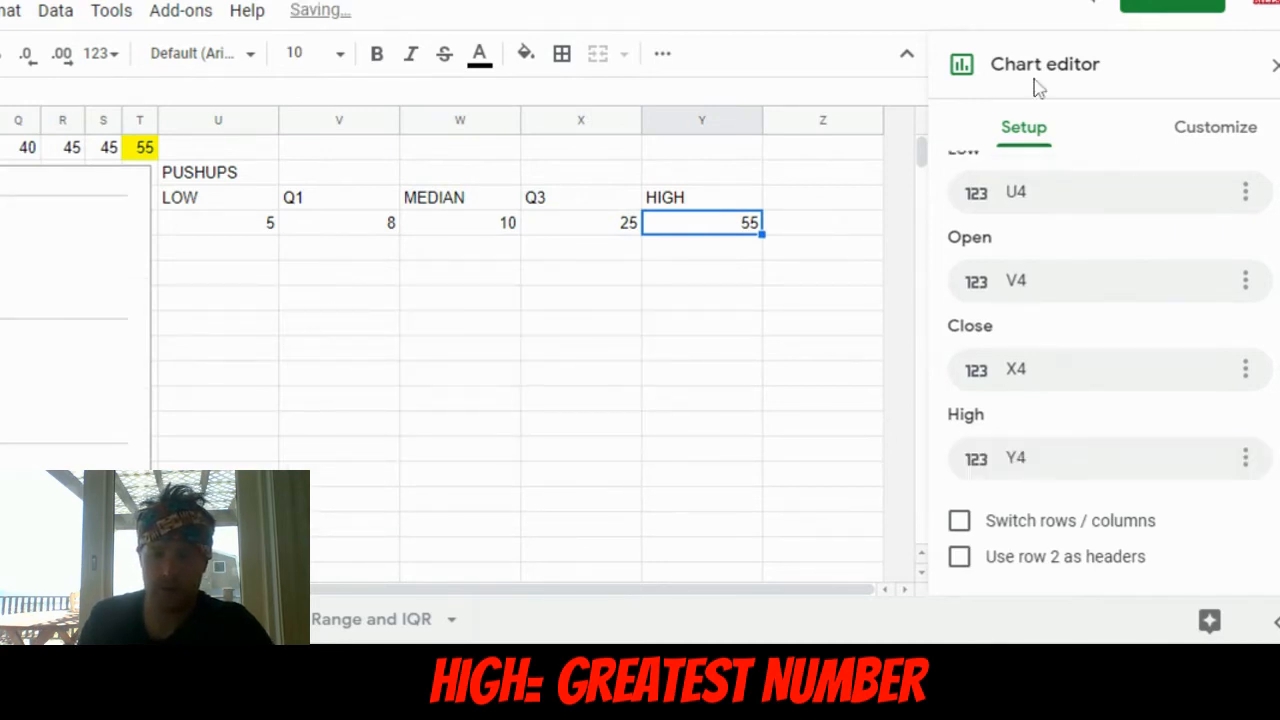
{"action": "left_click", "coordinate": [1274, 66]}
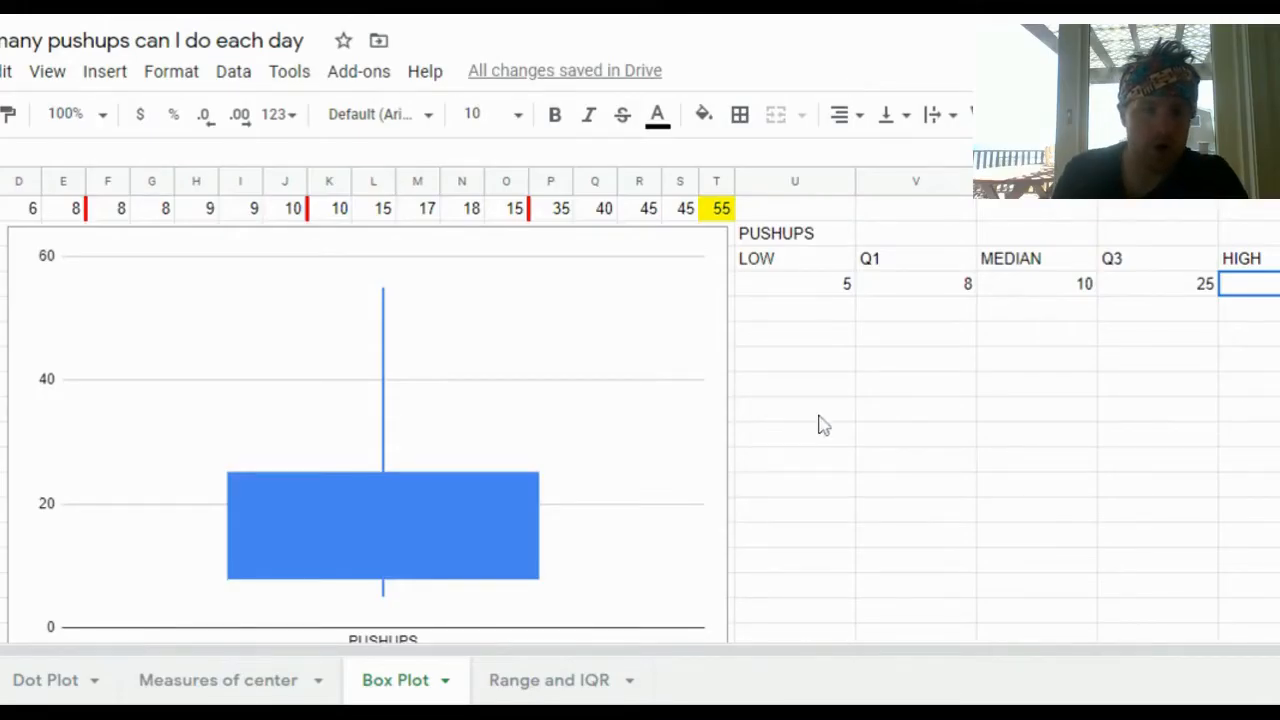
Insert a new drawing and draw a horizontal line about 3 ruler units long on its canvas.
{"action": "scroll", "coordinate": [935, 430], "scroll_direction": "down", "scroll_amount": 1}
{"action": "scroll", "coordinate": [935, 430], "scroll_direction": "up", "scroll_amount": 1}
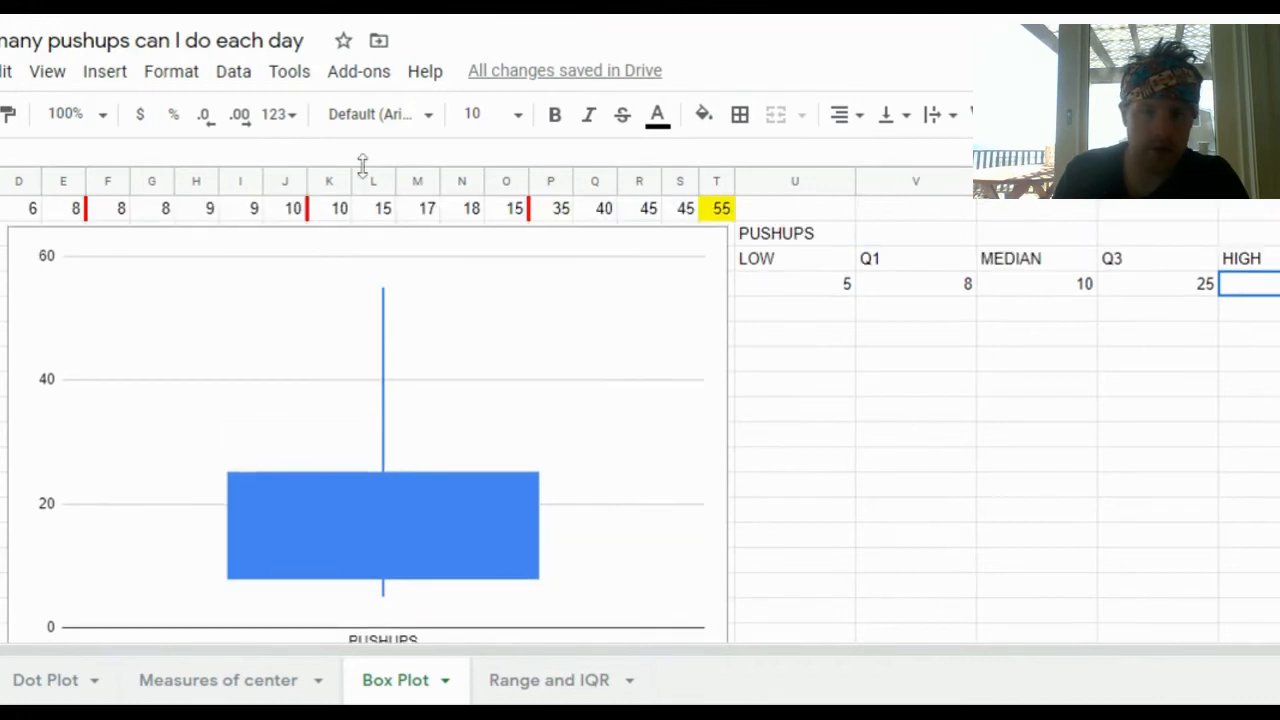
{"action": "left_click", "coordinate": [112, 80]}
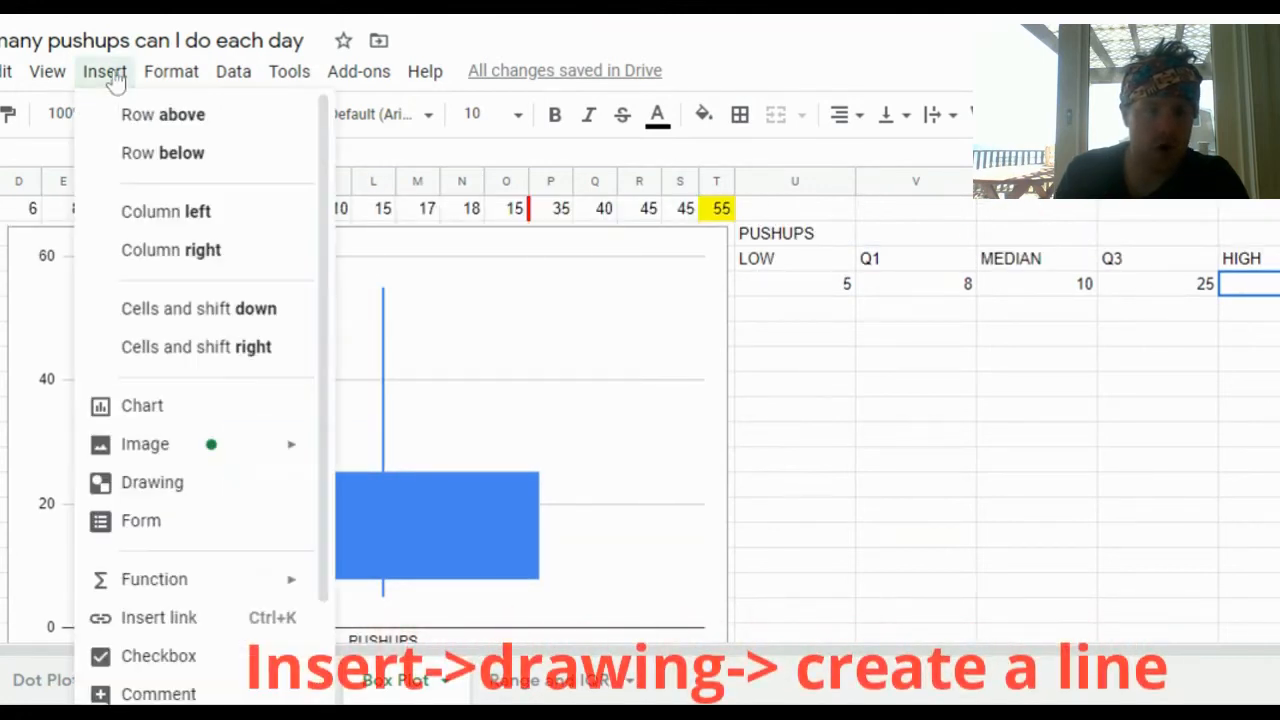
{"action": "left_click", "coordinate": [179, 502]}
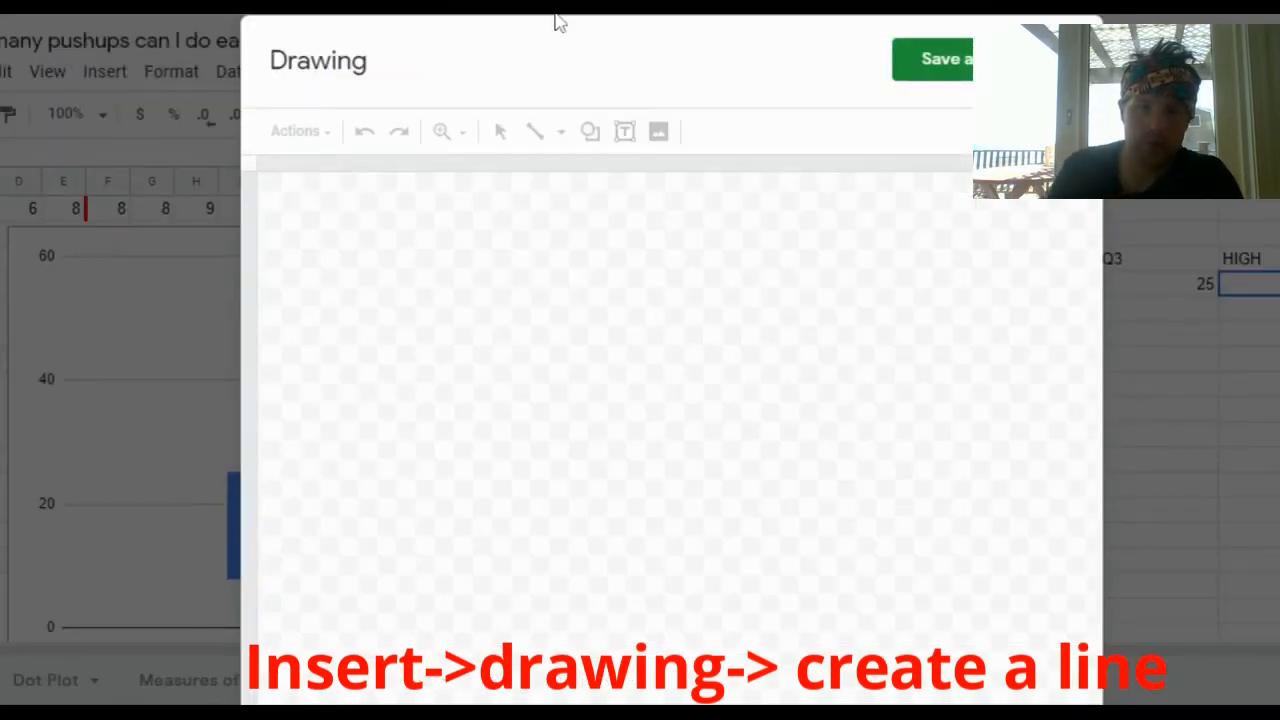
{"action": "left_click", "coordinate": [536, 133]}
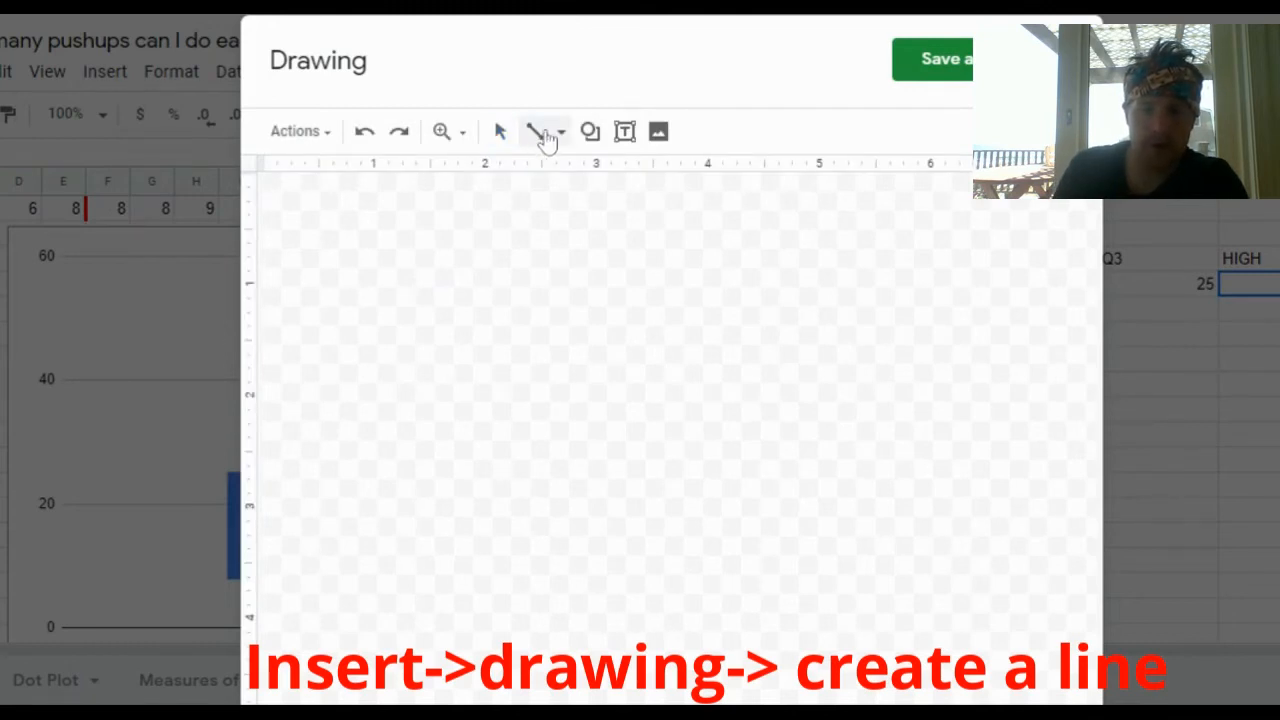
{"action": "left_click_drag", "start_coordinate": [484, 348], "coordinate": [790, 348]}
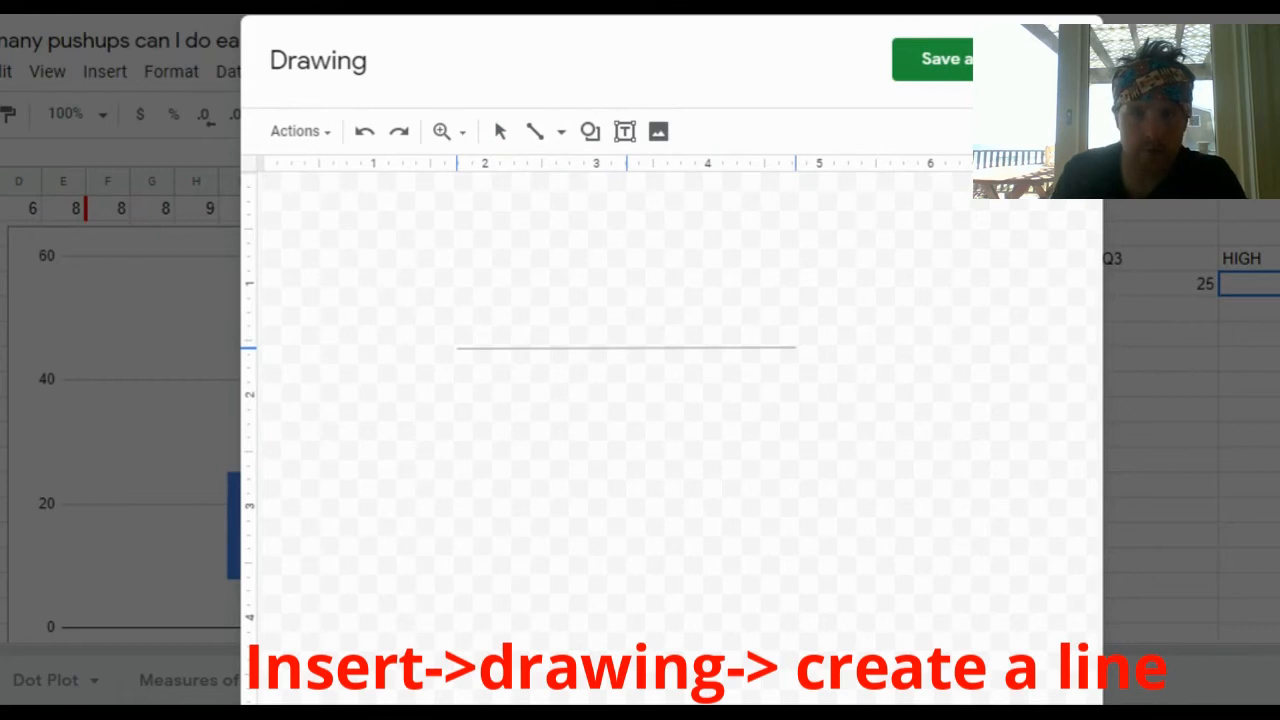
{"action": "left_click_drag", "start_coordinate": [796, 348], "coordinate": [797, 348]}
Color the drawn line red and set its weight to 4px.
{"action": "left_click", "coordinate": [704, 131]}
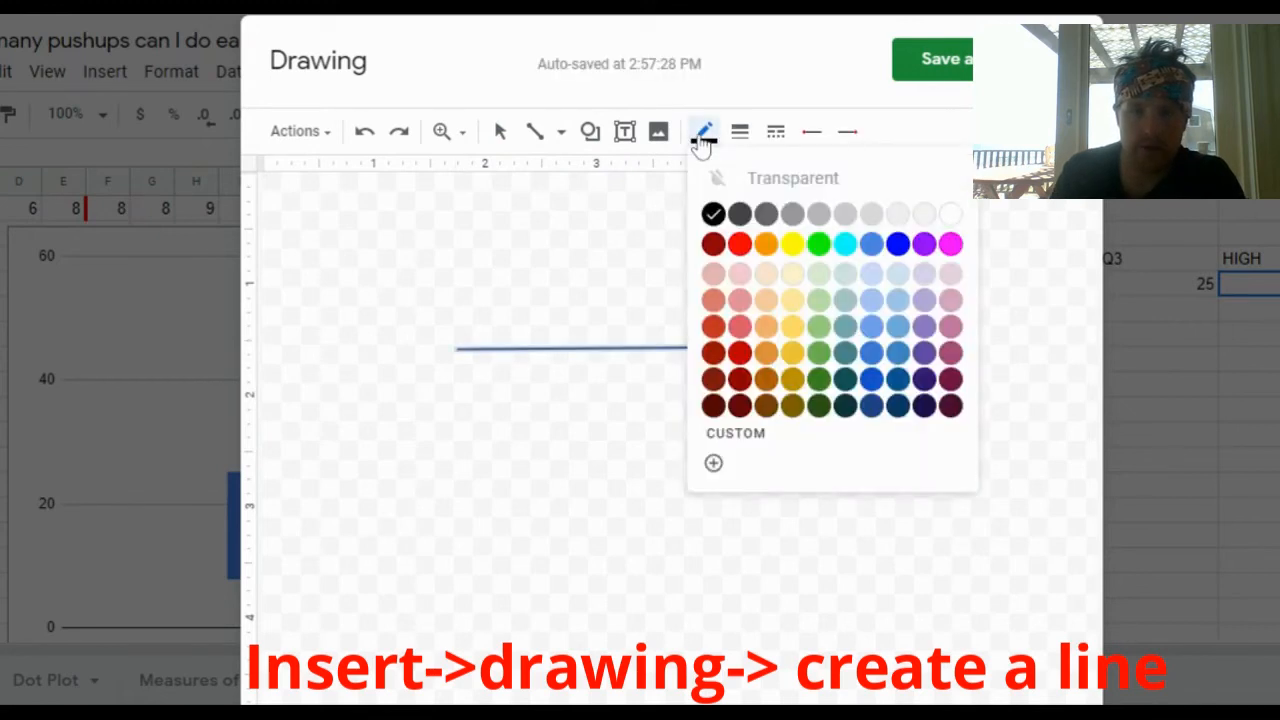
{"action": "left_click", "coordinate": [741, 243]}
{"action": "left_click", "coordinate": [740, 131]}
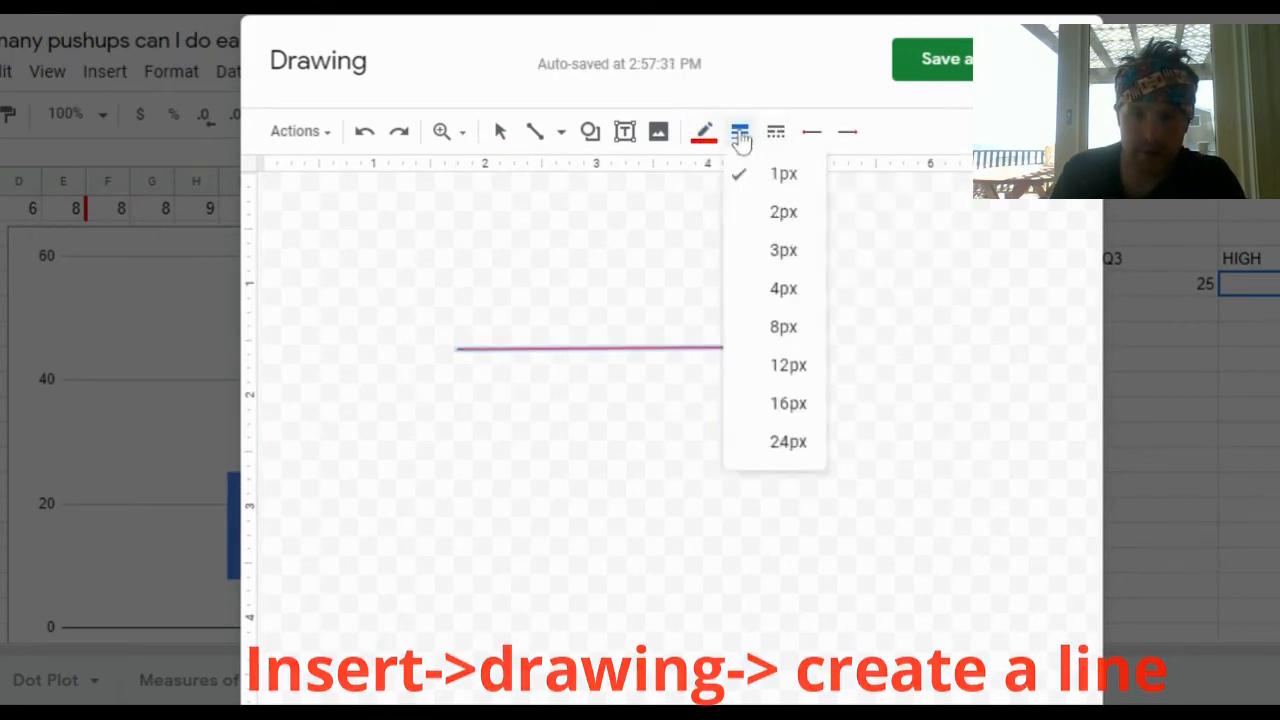
{"action": "left_click", "coordinate": [783, 327]}
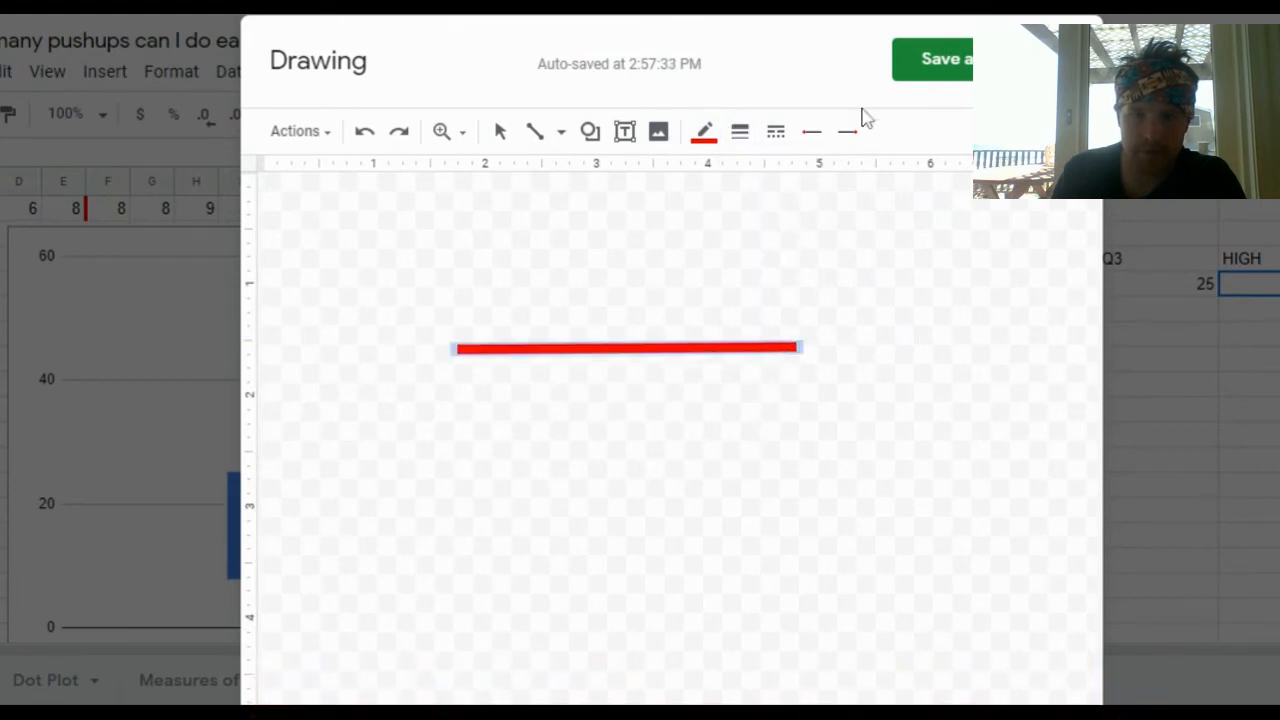
{"action": "left_click", "coordinate": [706, 131]}
{"action": "left_click", "coordinate": [740, 131]}
{"action": "left_click", "coordinate": [794, 290]}
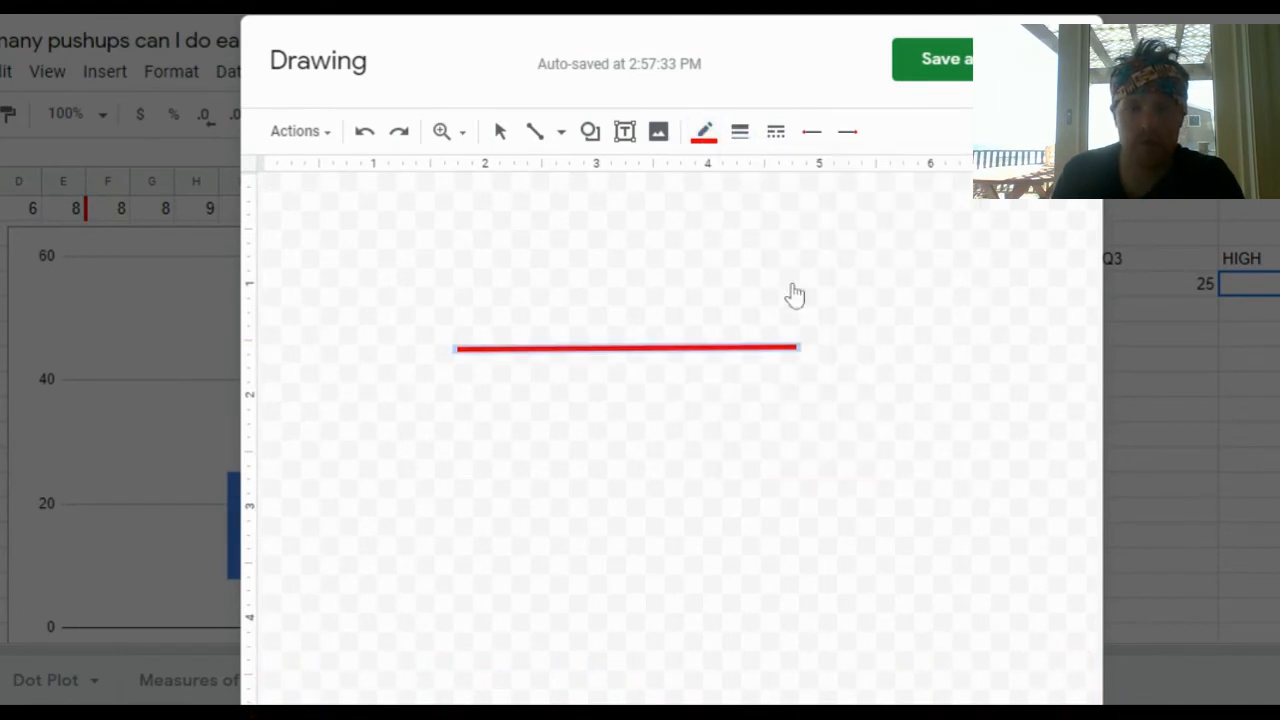
Save and close the drawing, and place the red line across the chart's blue box at the median value of 10.
{"action": "left_click", "coordinate": [932, 59]}
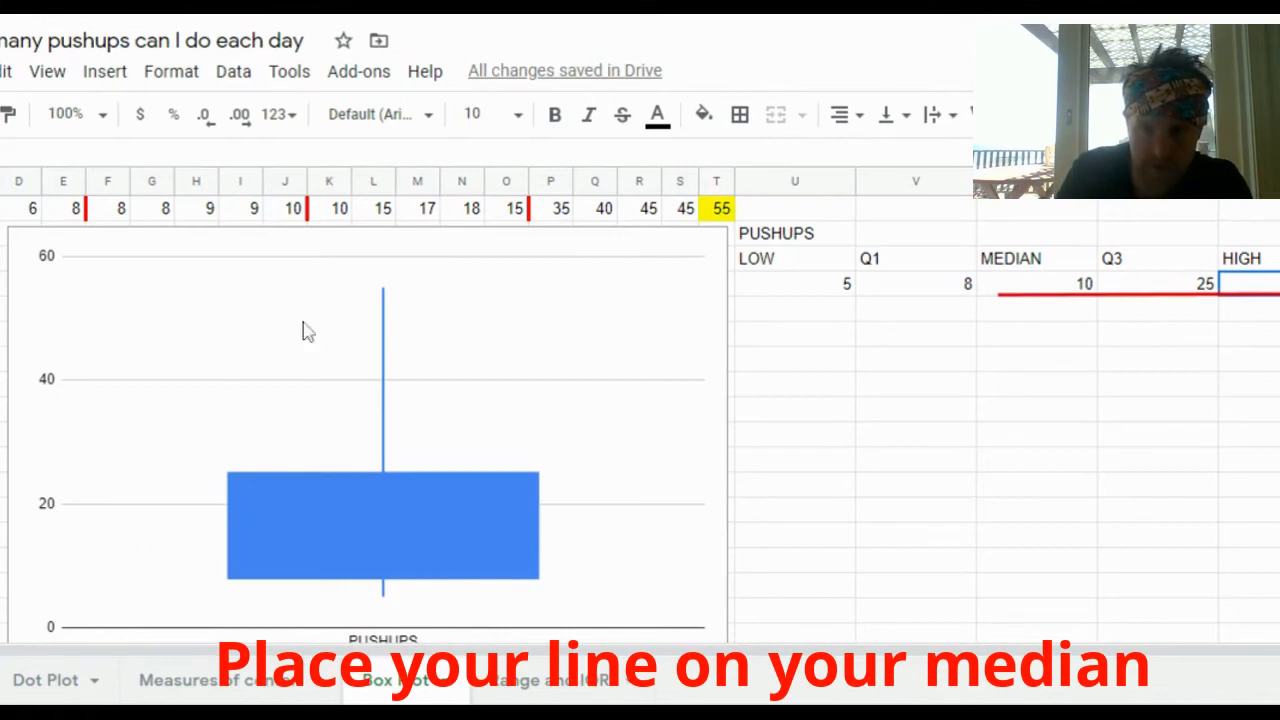
{"action": "left_click", "coordinate": [1096, 296]}
{"action": "mouse_move", "coordinate": [1096, 290]}
{"action": "left_mouse_down"}
{"action": "mouse_move", "coordinate": [1029, 357]}
{"action": "mouse_move", "coordinate": [866, 460]}
{"action": "mouse_move", "coordinate": [737, 517]}
{"action": "mouse_move", "coordinate": [434, 572]}
{"action": "mouse_move", "coordinate": [126, 583]}
{"action": "mouse_move", "coordinate": [329, 577]}
{"action": "mouse_move", "coordinate": [340, 588]}
{"action": "mouse_move", "coordinate": [309, 580]}
{"action": "left_mouse_up"}
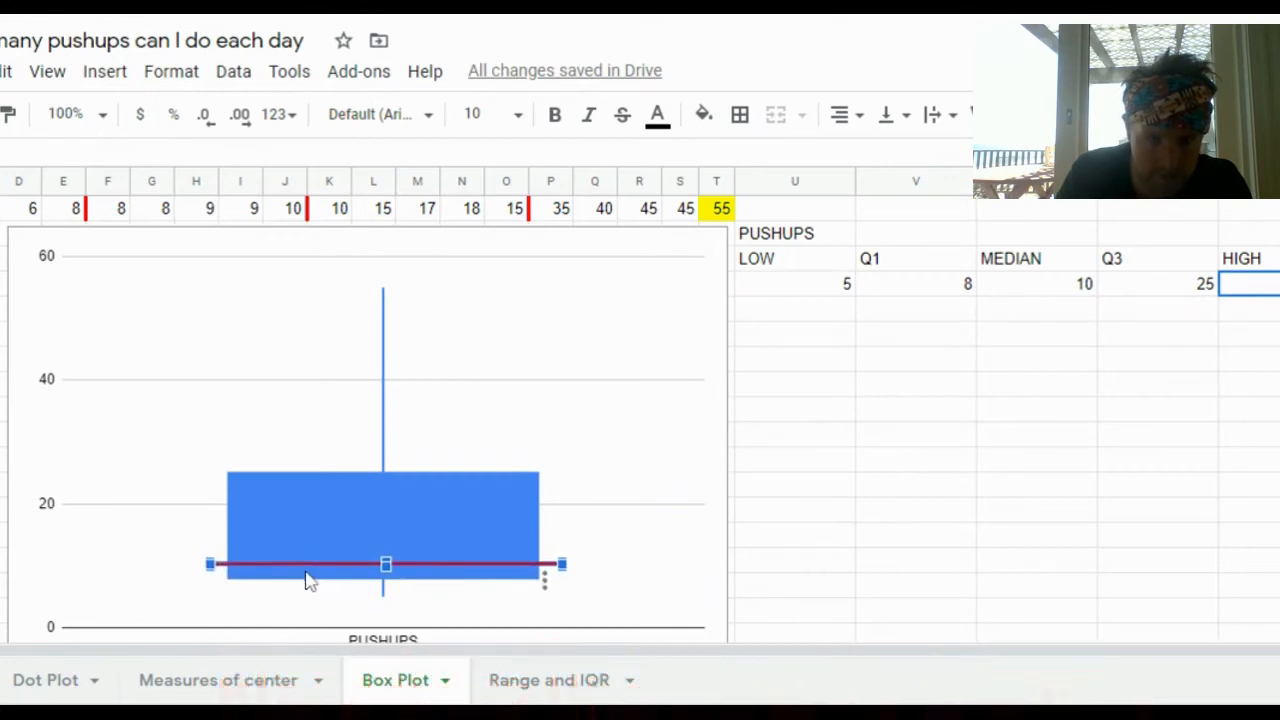